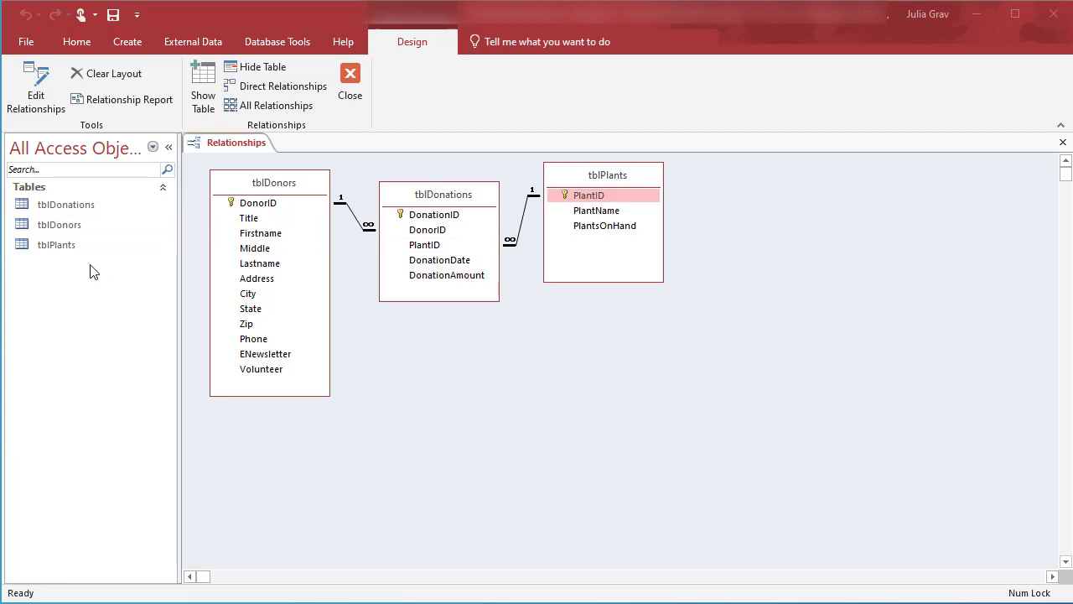
# Close the Relationships window and start a new query with the Simple Query Wizard.
pyautogui.rightClick(213, 143)
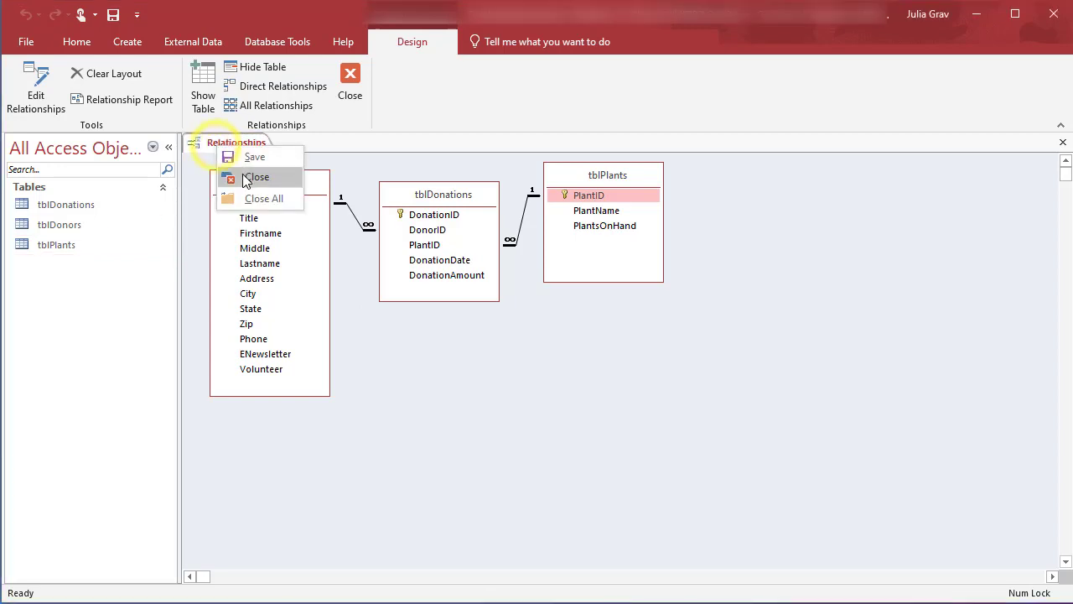
pyautogui.click(242, 175)
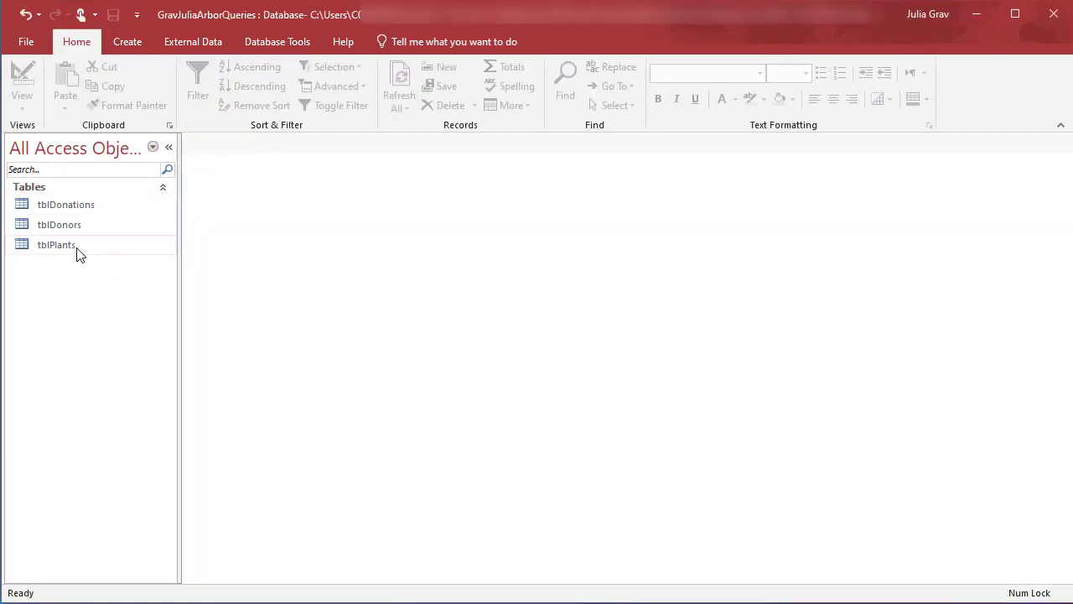
pyautogui.click(135, 46)
pyautogui.click(215, 99)
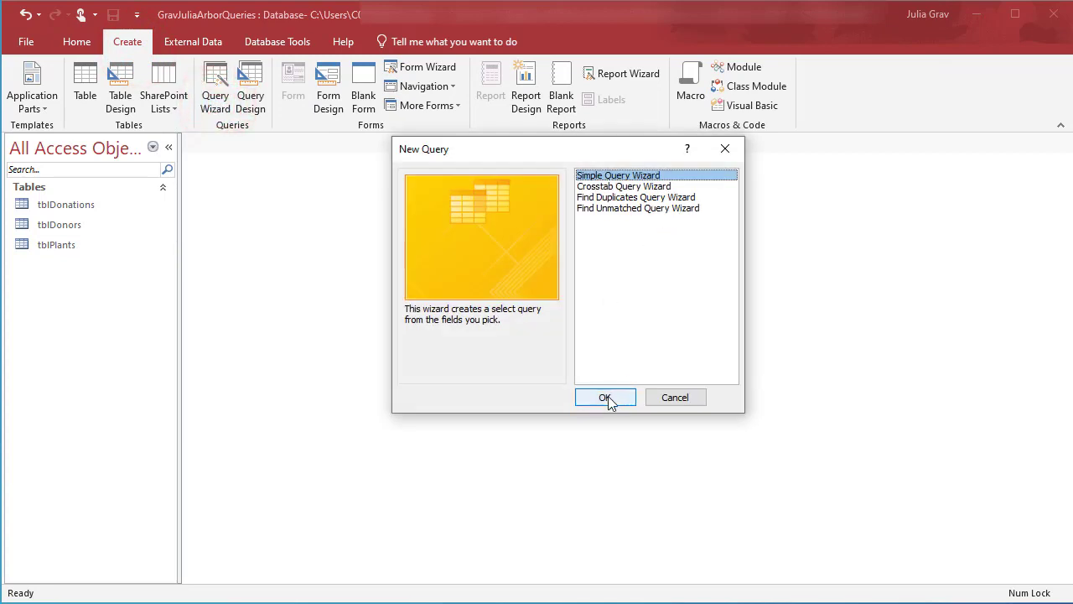
pyautogui.click(608, 395)
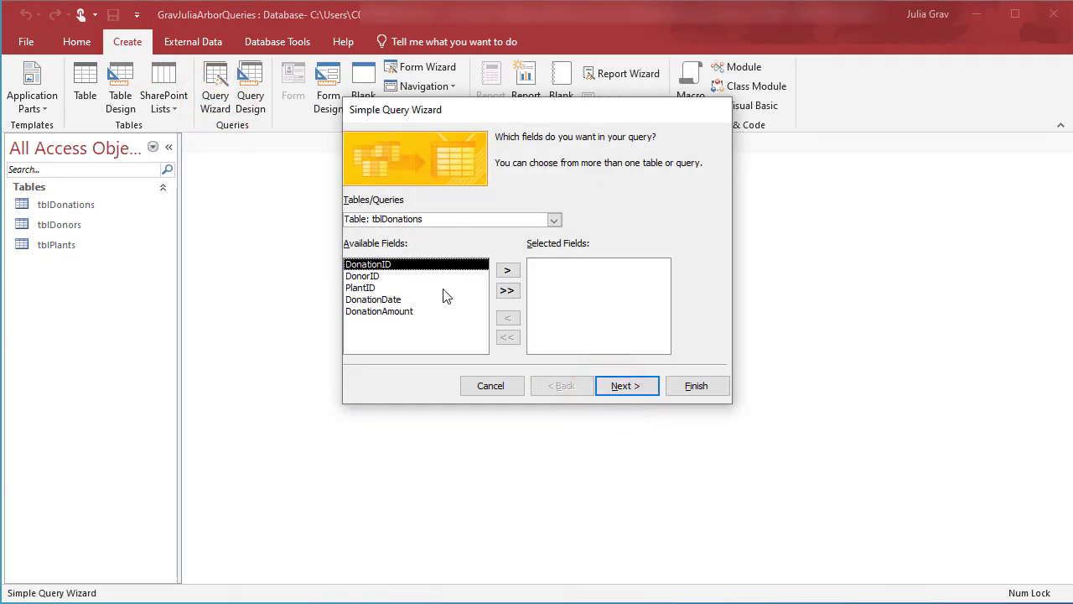
# Add the DonorID and DonationAmount fields from tblDonations to the query.
pyautogui.click(464, 277)
pyautogui.click(508, 270)
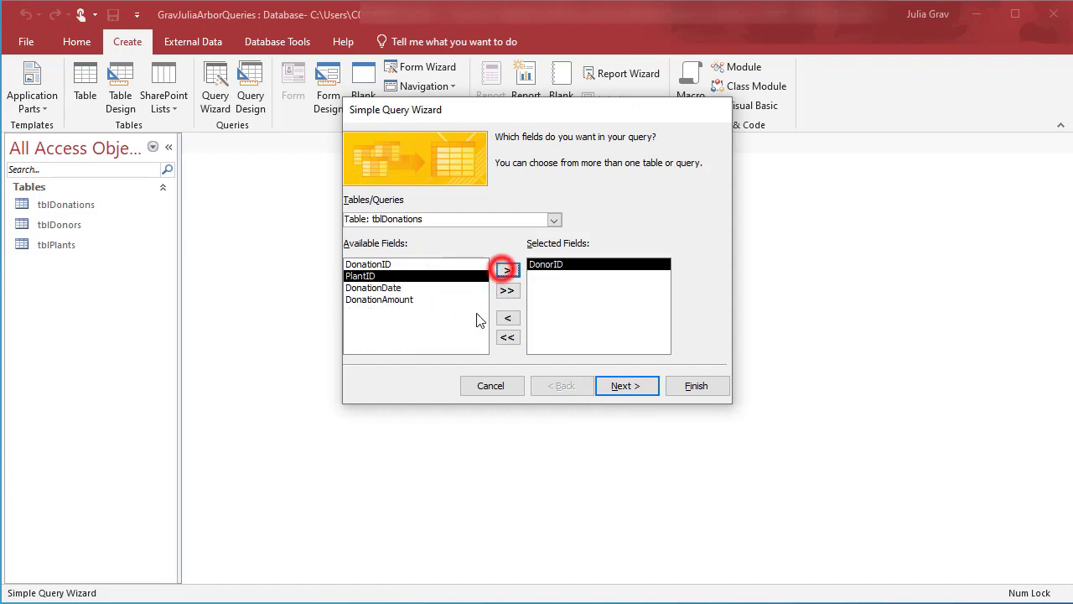
pyautogui.click(470, 301)
pyautogui.click(507, 270)
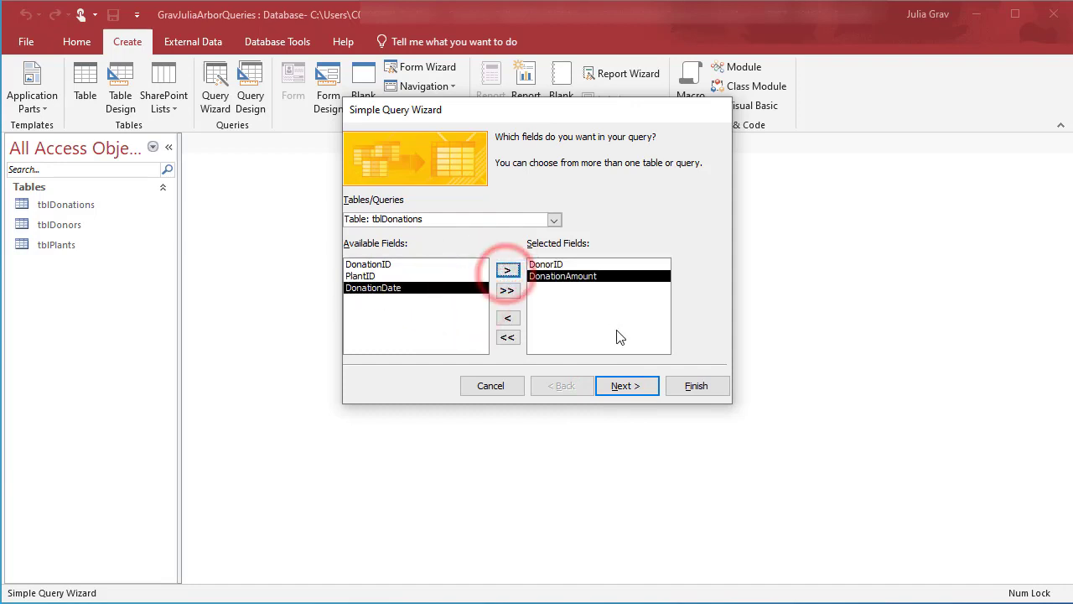
# Keep it a detail query, title it qryDonationsOver100, and finish the wizard to open its results.
pyautogui.click(627, 387)
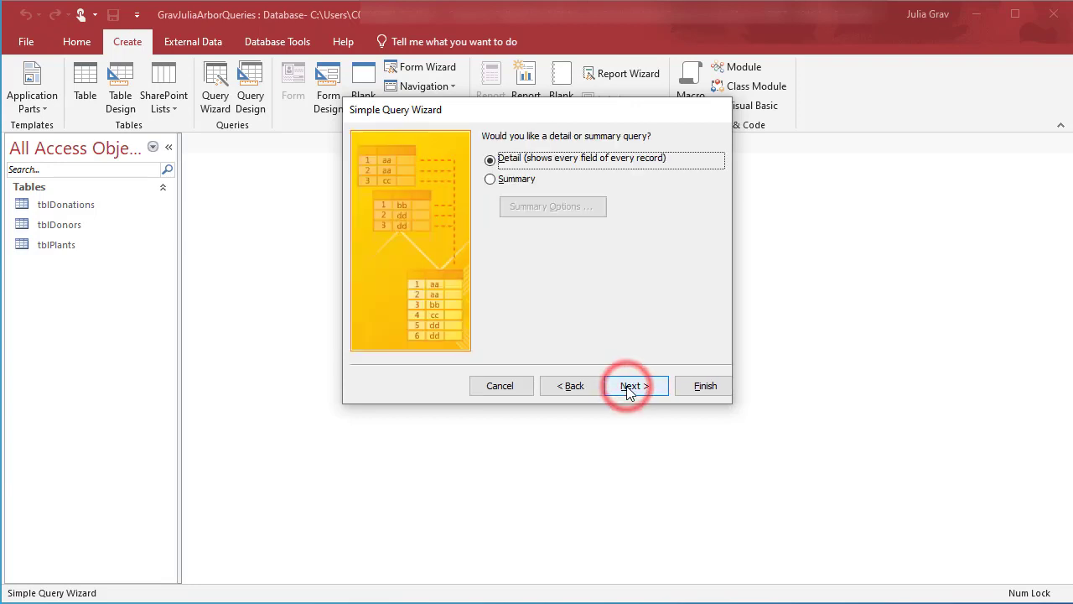
pyautogui.click(629, 387)
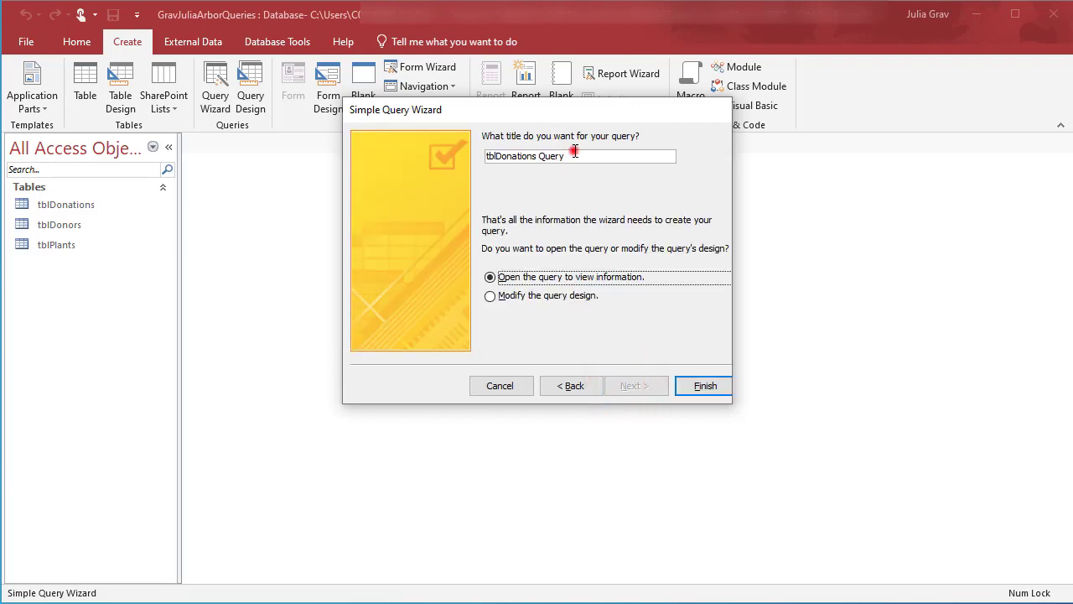
pyautogui.moveTo(570, 156); pyautogui.dragTo(448, 138)
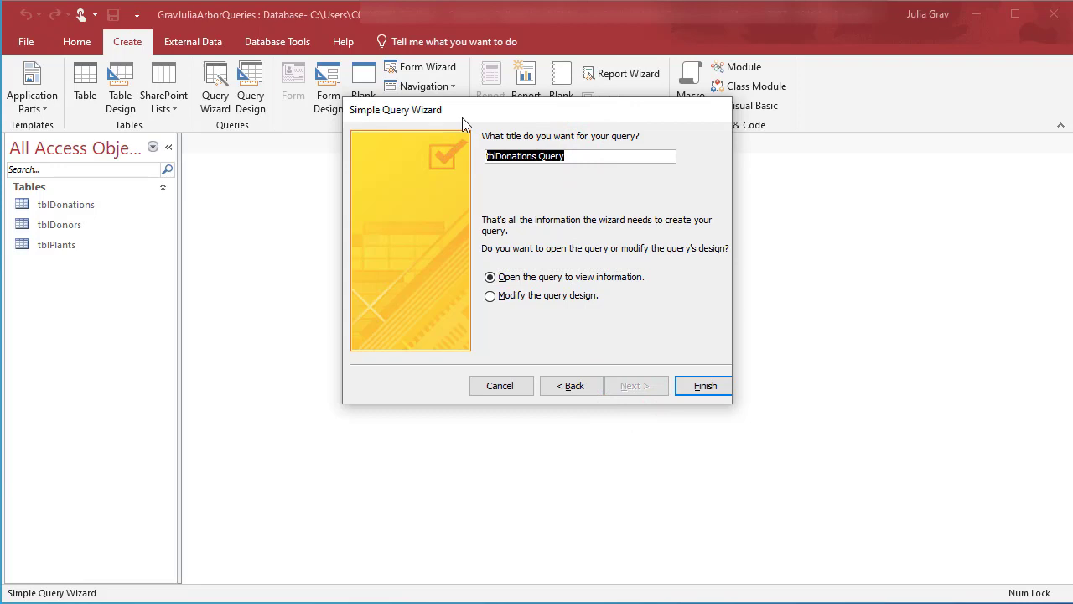
pyautogui.write('qryDonationsOve')
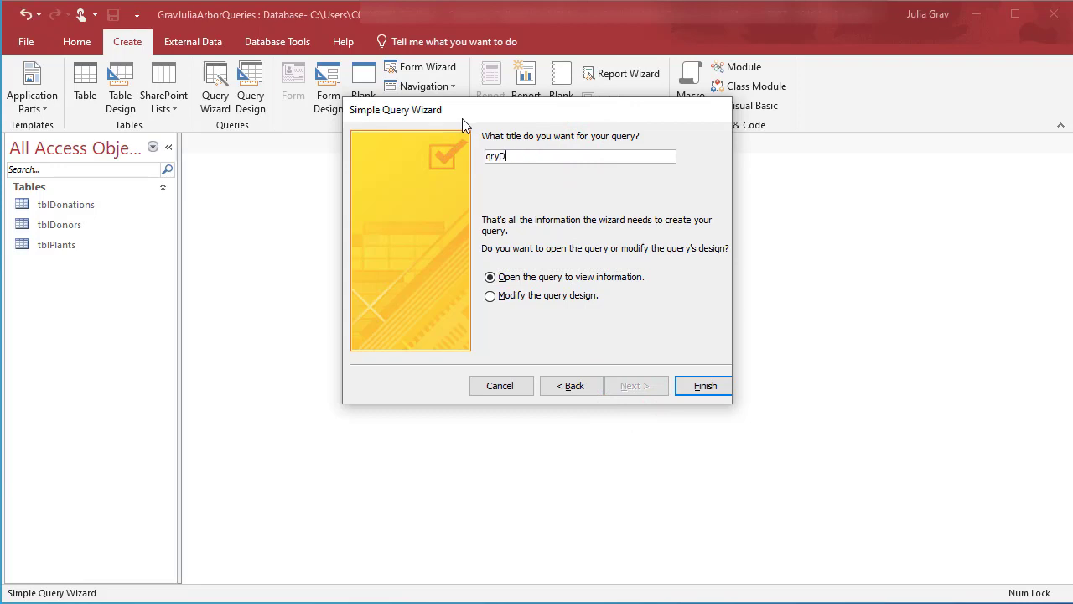
pyautogui.write('r100')
pyautogui.press('Return')
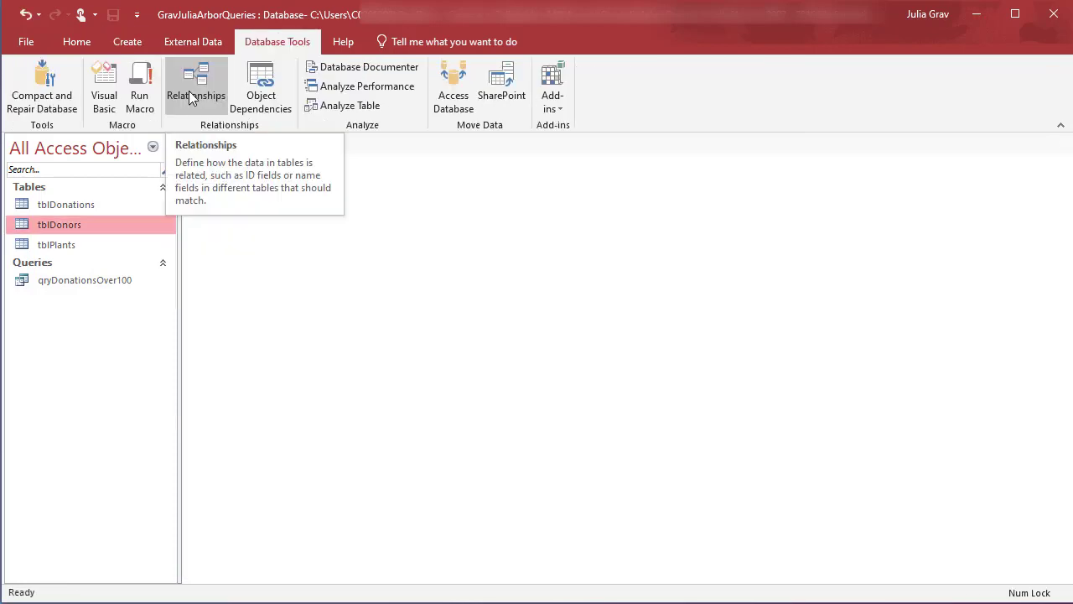
# Delete the relationship between tblDonors and tblDonations, and close the Relationships window.
pyautogui.click(197, 86)
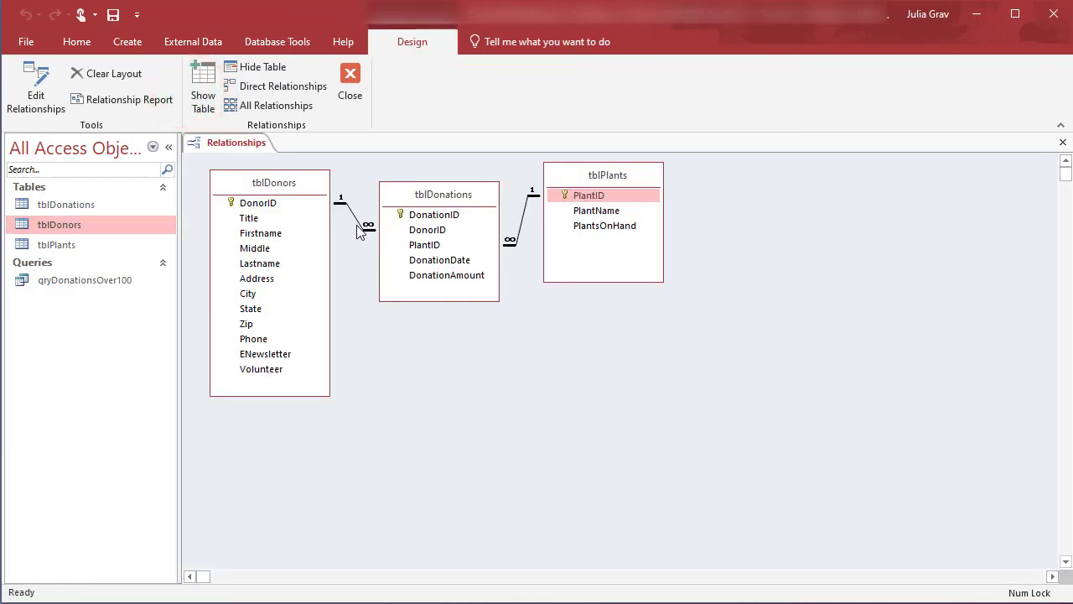
pyautogui.click(360, 223)
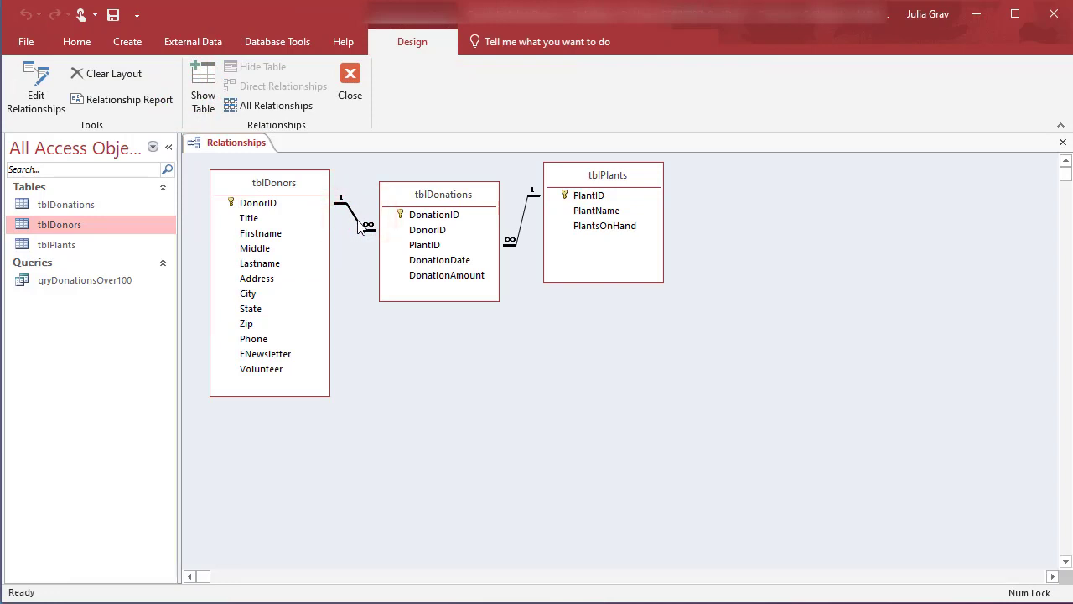
pyautogui.press('Delete')
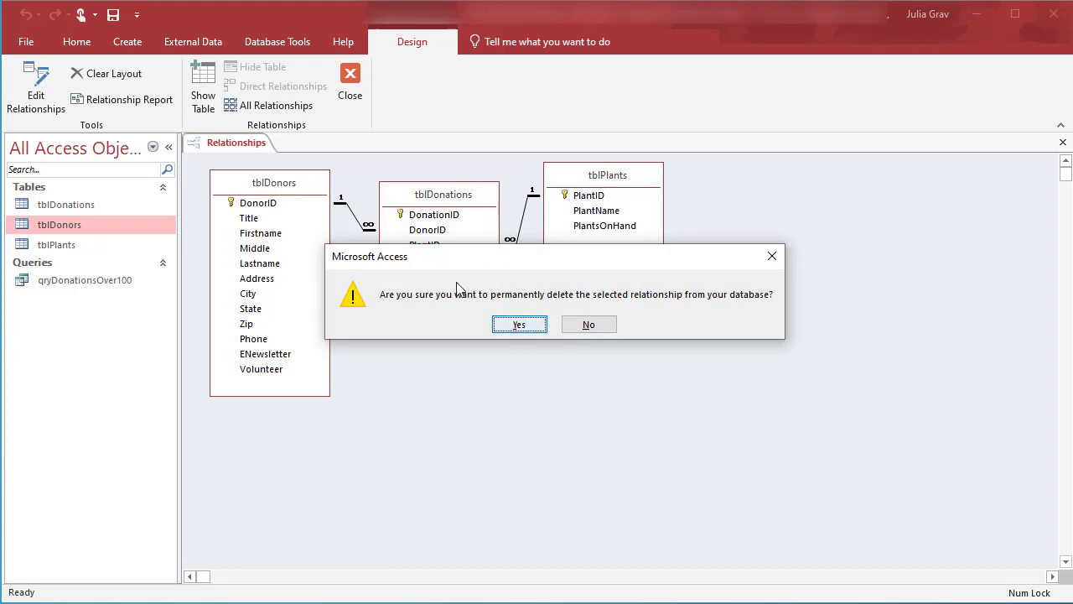
pyautogui.click(518, 327)
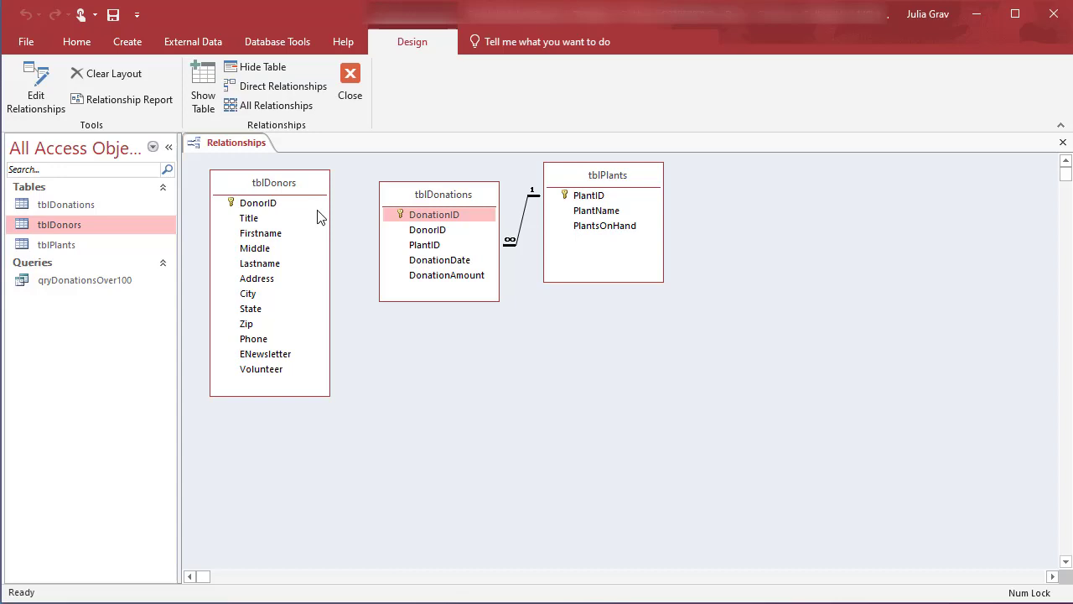
pyautogui.click(350, 84)
# Open the tblDonations table in Design view.
pyautogui.click(101, 207)
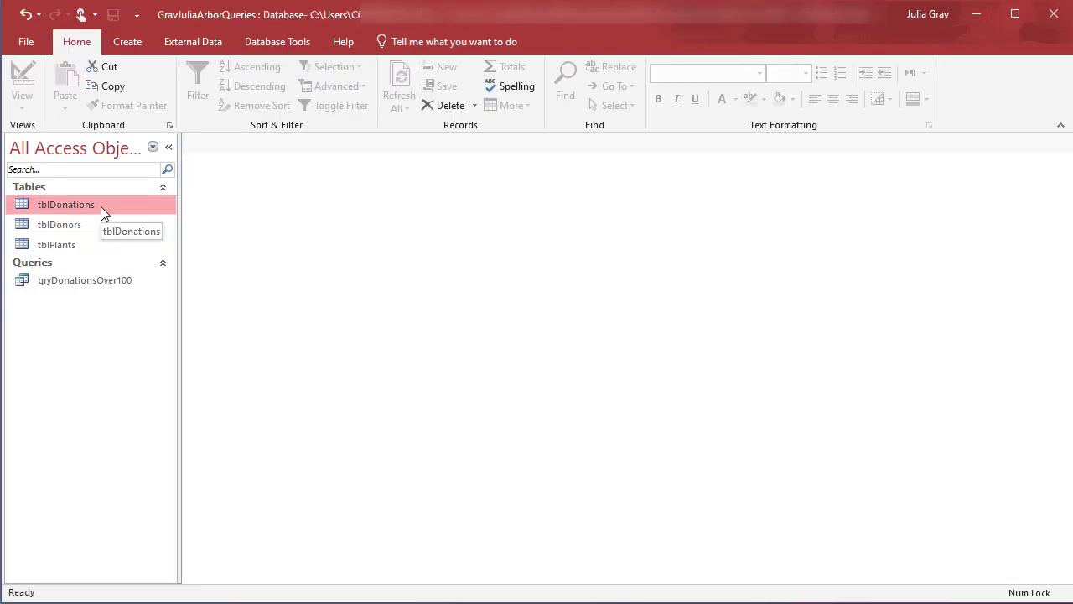
pyautogui.rightClick(101, 206)
pyautogui.click(145, 241)
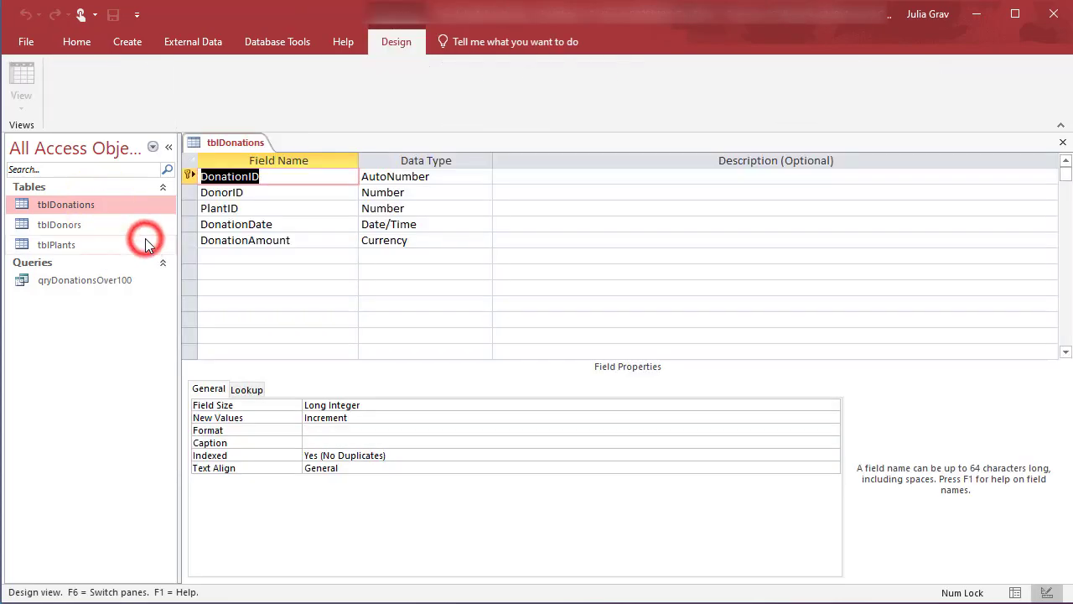
# Start the Lookup Wizard for the DonorID field and use the tblDonors table as the source of its values.
pyautogui.click(306, 192)
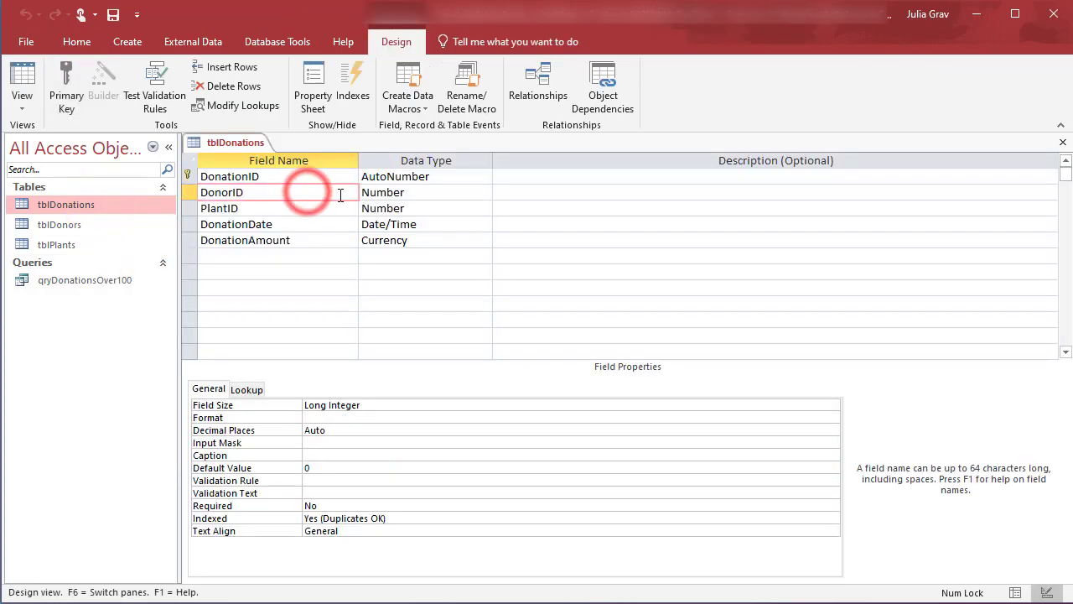
pyautogui.click(395, 192)
pyautogui.click(486, 193)
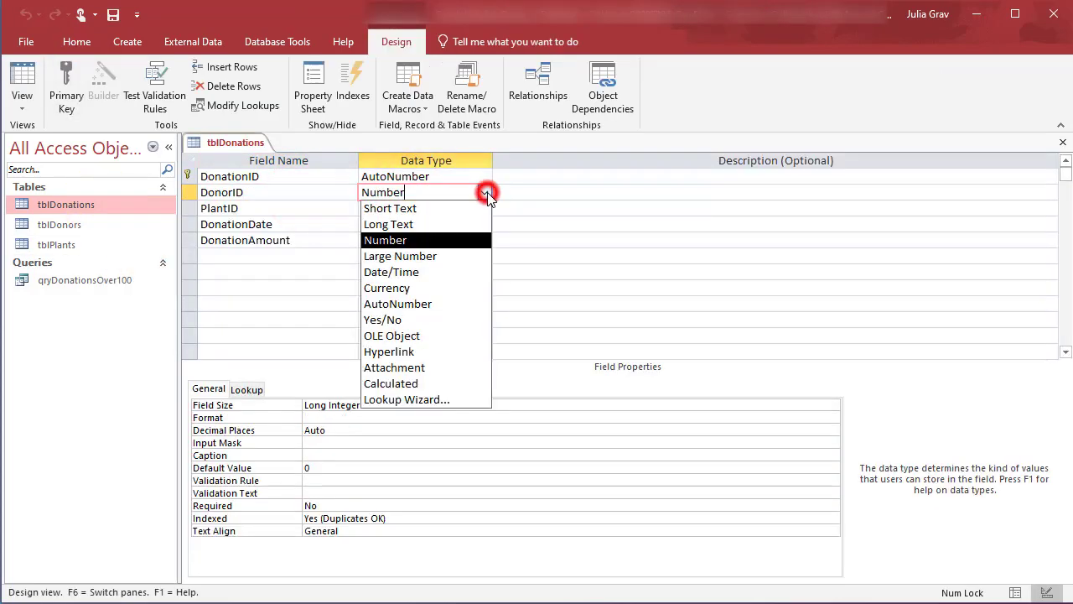
pyautogui.click(437, 399)
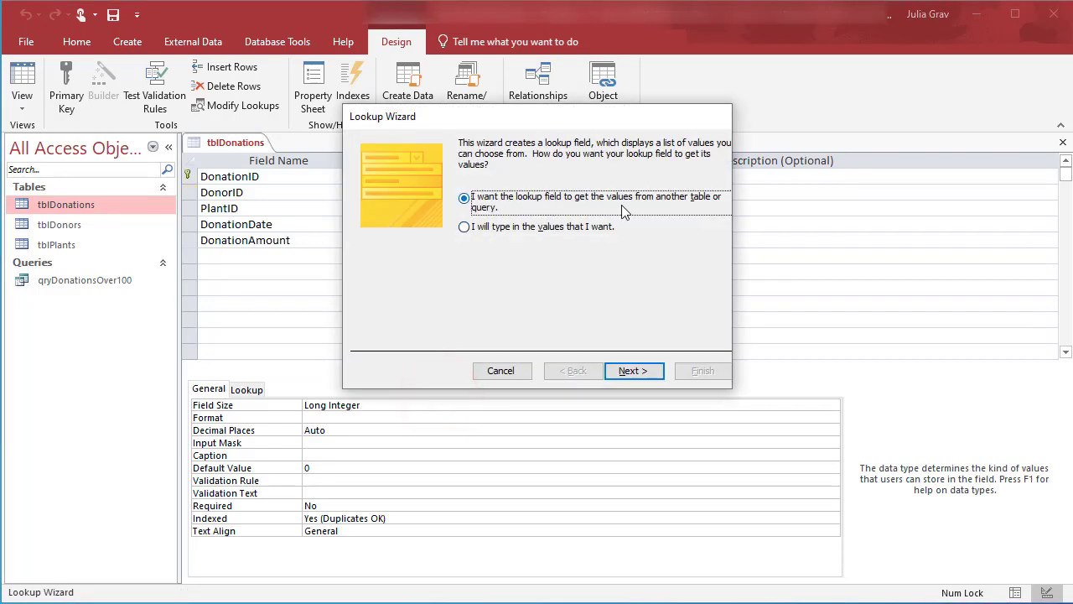
pyautogui.click(630, 374)
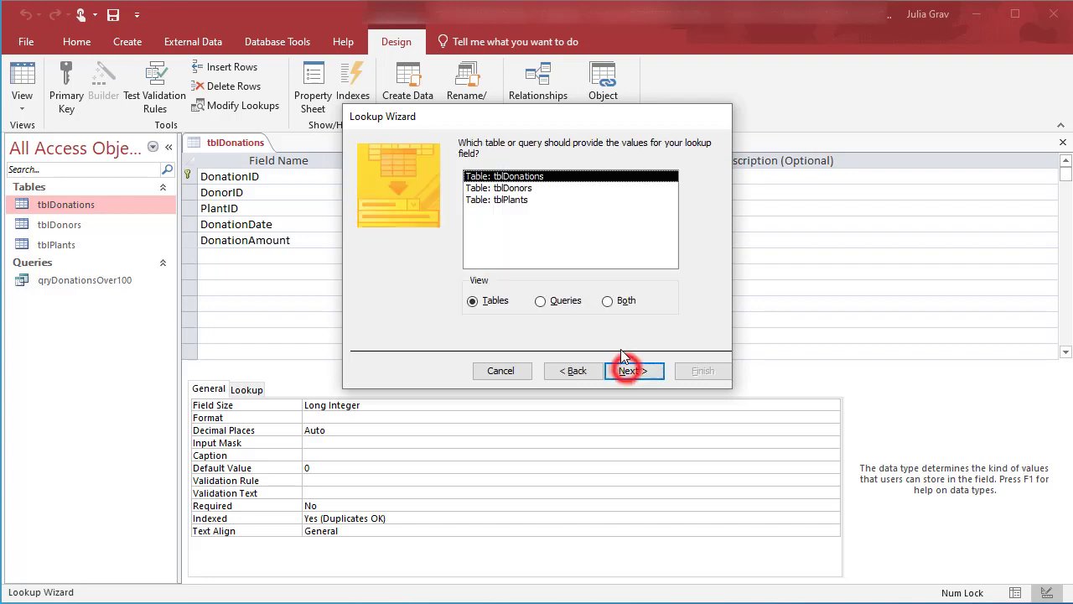
pyautogui.click(545, 188)
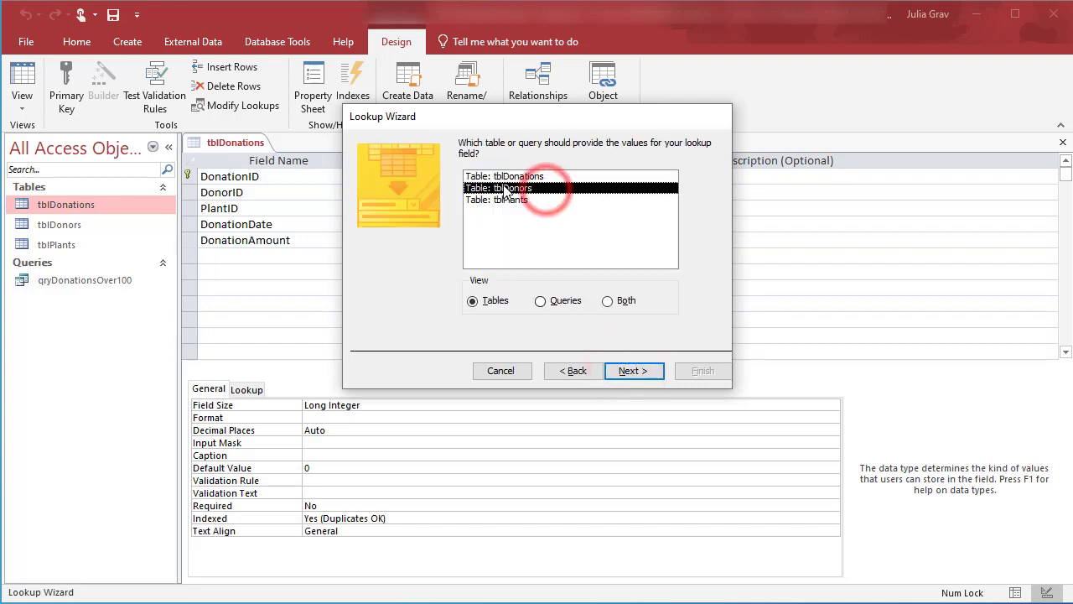
pyautogui.click(633, 374)
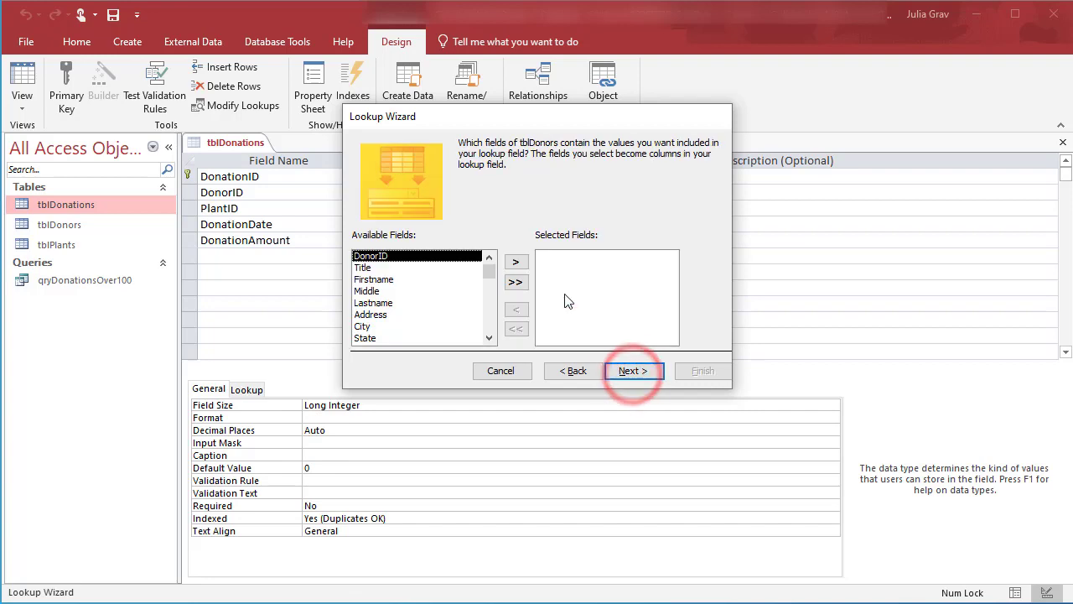
# Include DonorID and Firstname as the lookup columns and leave the sort order empty.
pyautogui.click(514, 262)
pyautogui.click(469, 268)
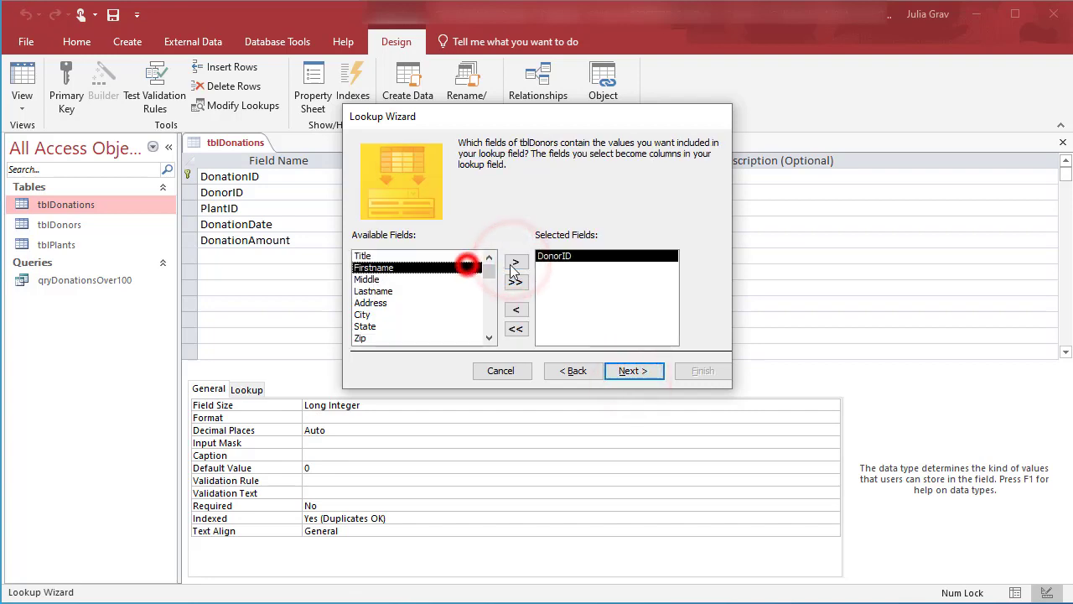
pyautogui.click(516, 262)
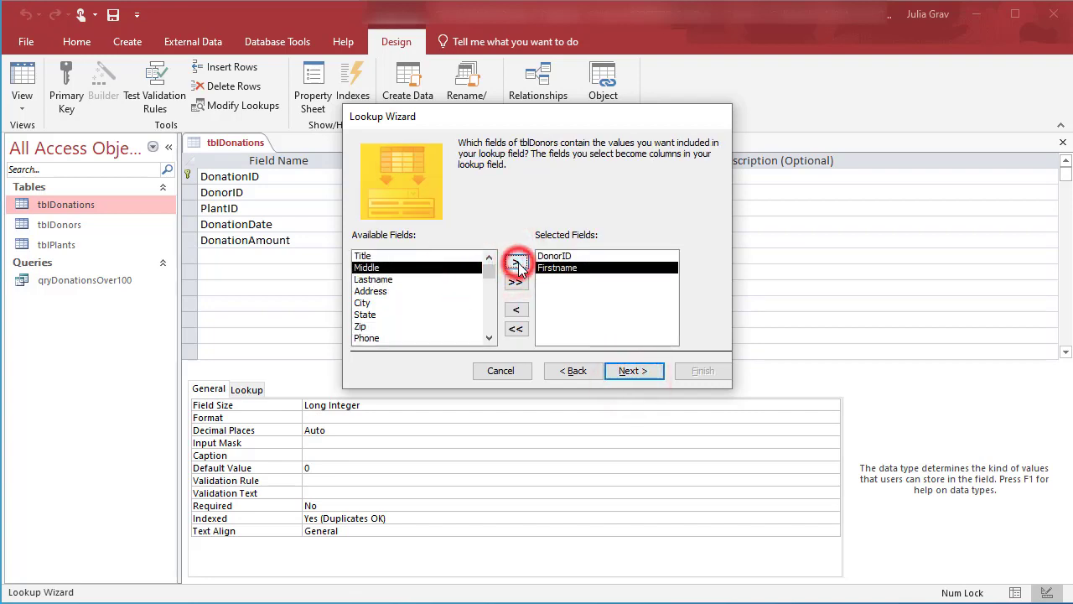
pyautogui.click(644, 374)
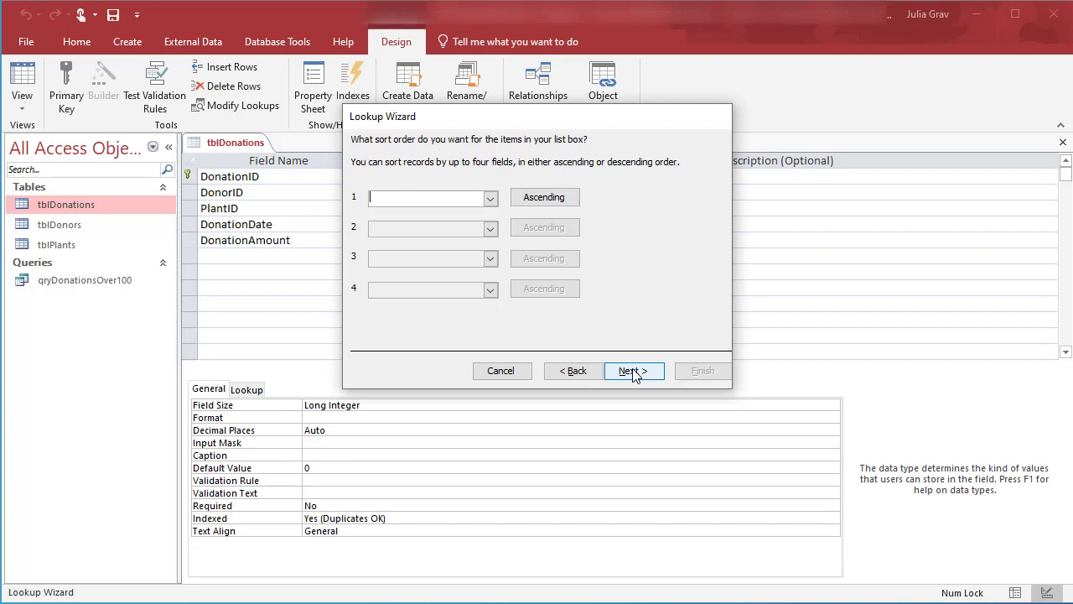
pyautogui.click(634, 371)
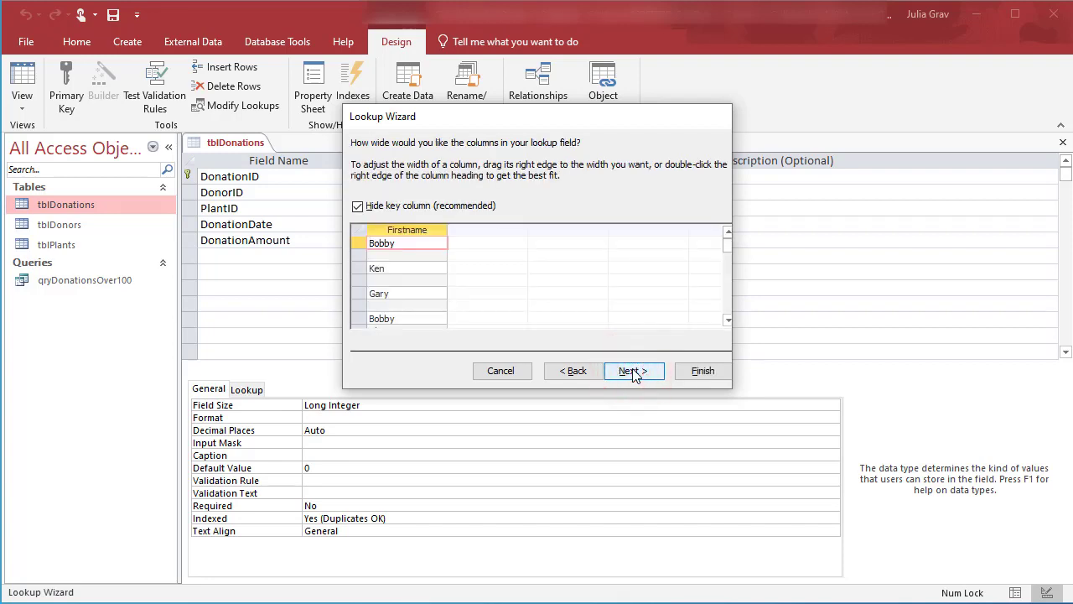
# Preview the lookup columns with the key column hidden and with it shown.
pyautogui.scroll(-1, 412, 293)
pyautogui.scroll(1, 404, 273)
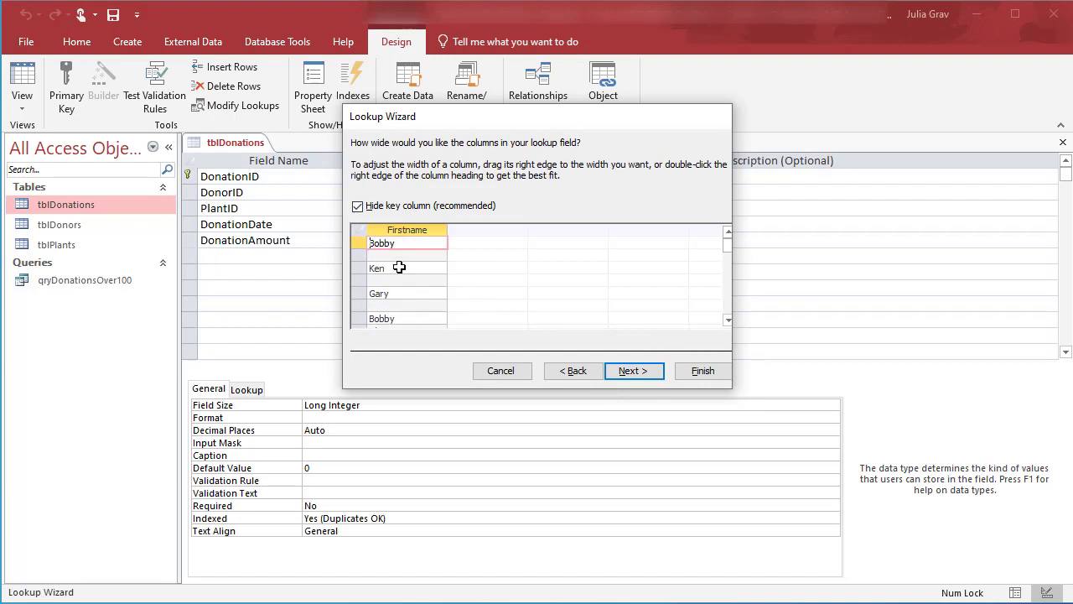
pyautogui.click(358, 207)
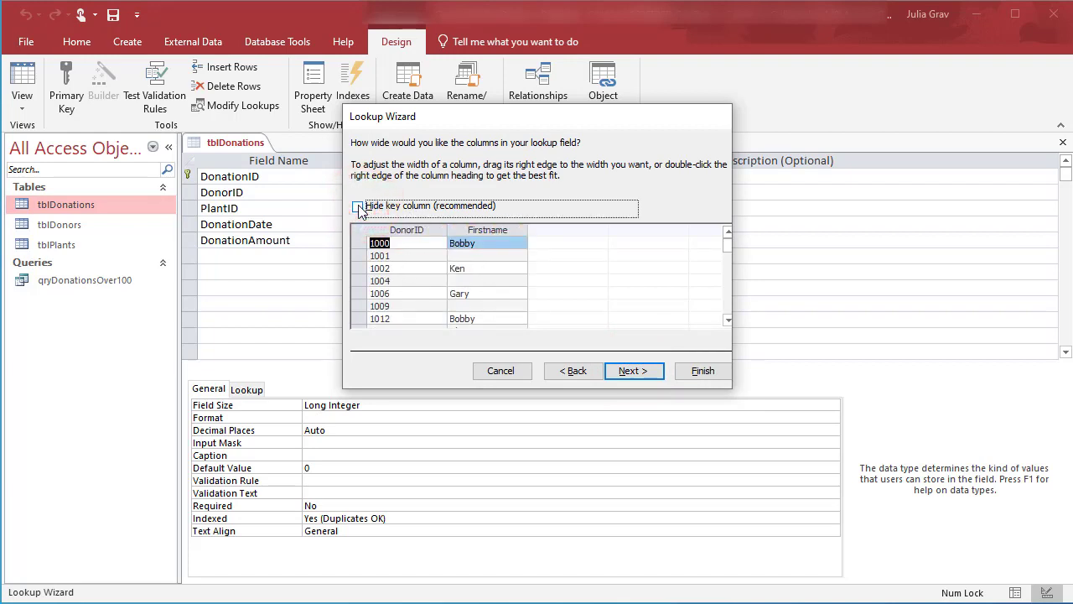
pyautogui.click(358, 206)
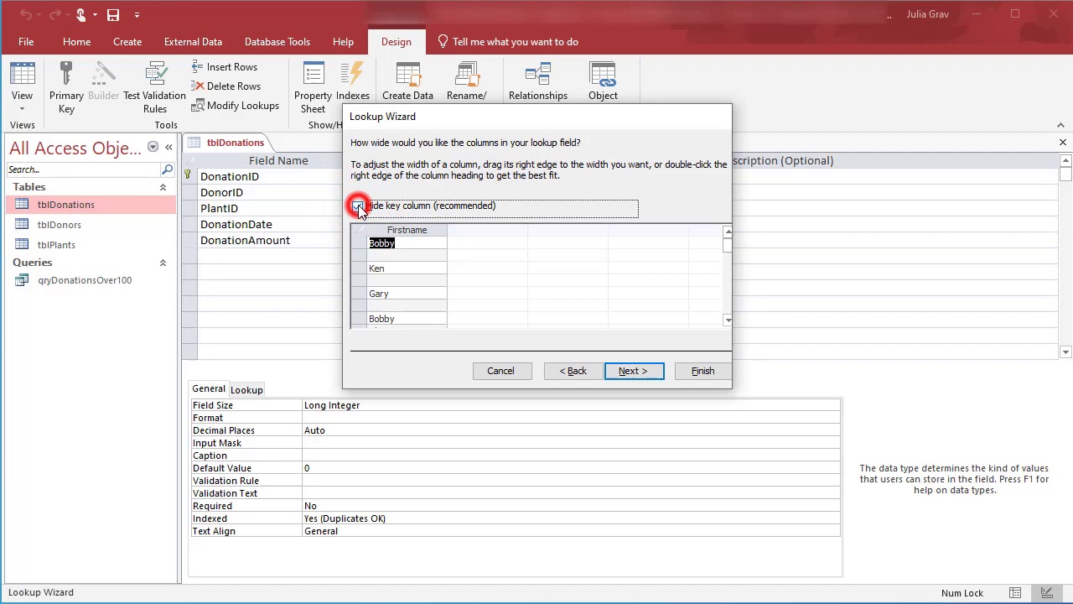
pyautogui.click(358, 207)
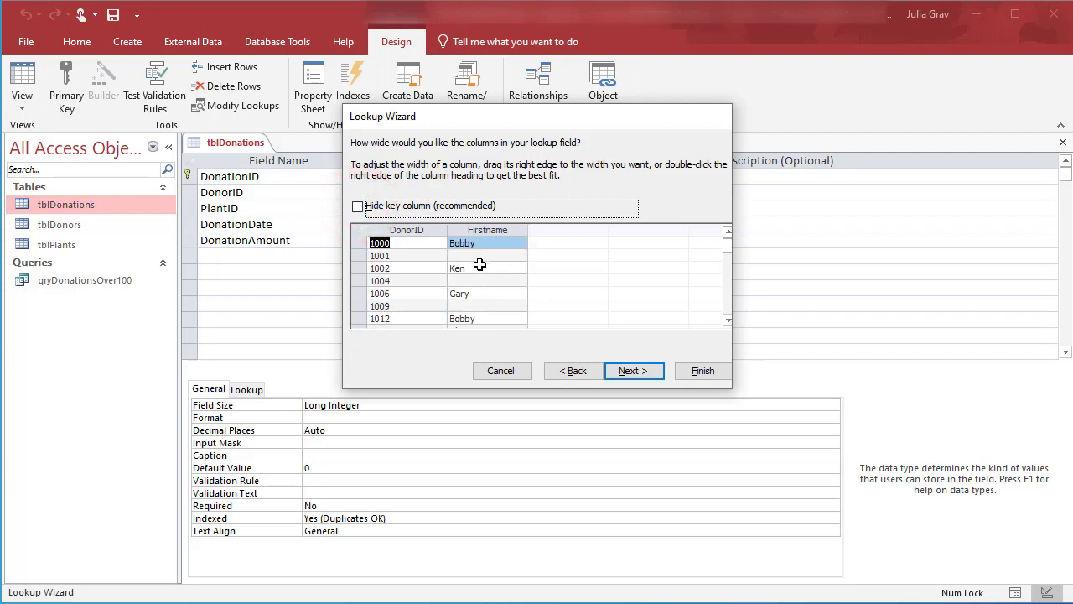
# Go back to add Lastname after DonorID in the lookup fields, and return to the column width settings without sorting.
pyautogui.click(575, 371)
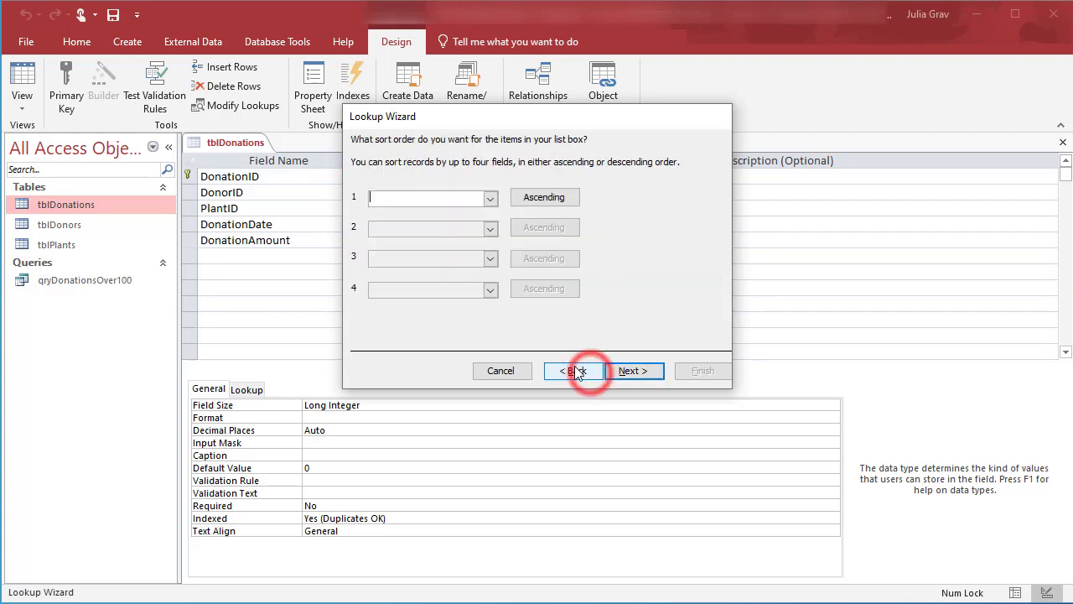
pyautogui.click(575, 371)
pyautogui.click(451, 279)
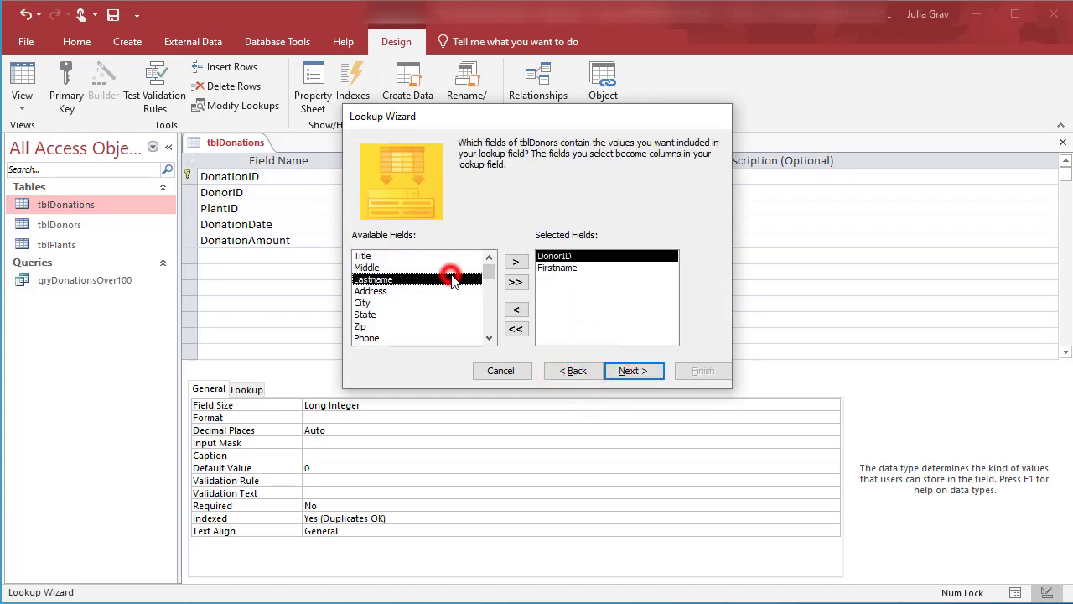
pyautogui.click(516, 263)
pyautogui.click(619, 371)
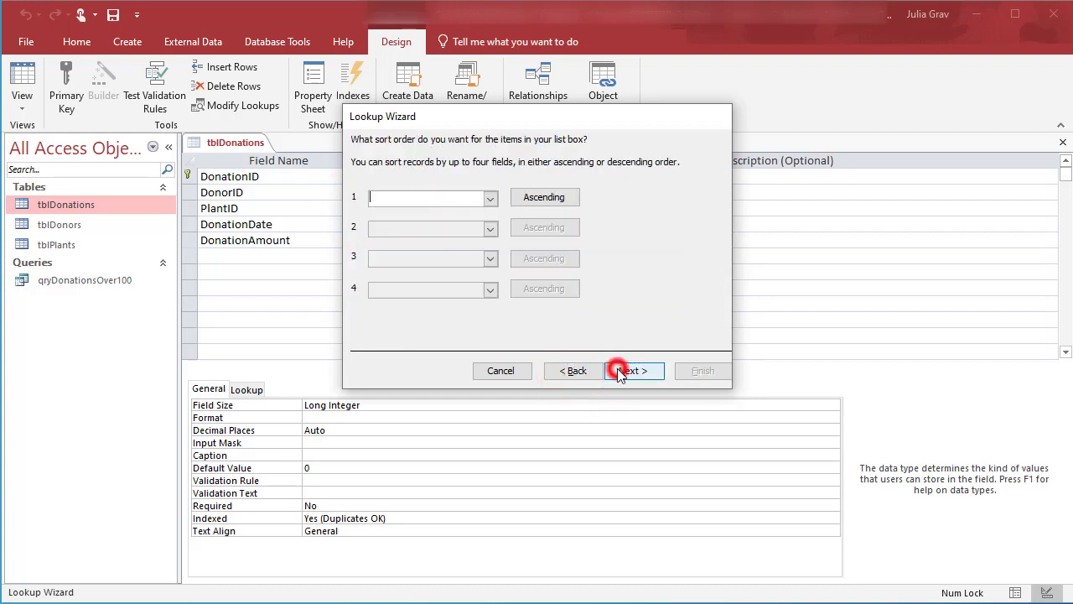
pyautogui.click(627, 370)
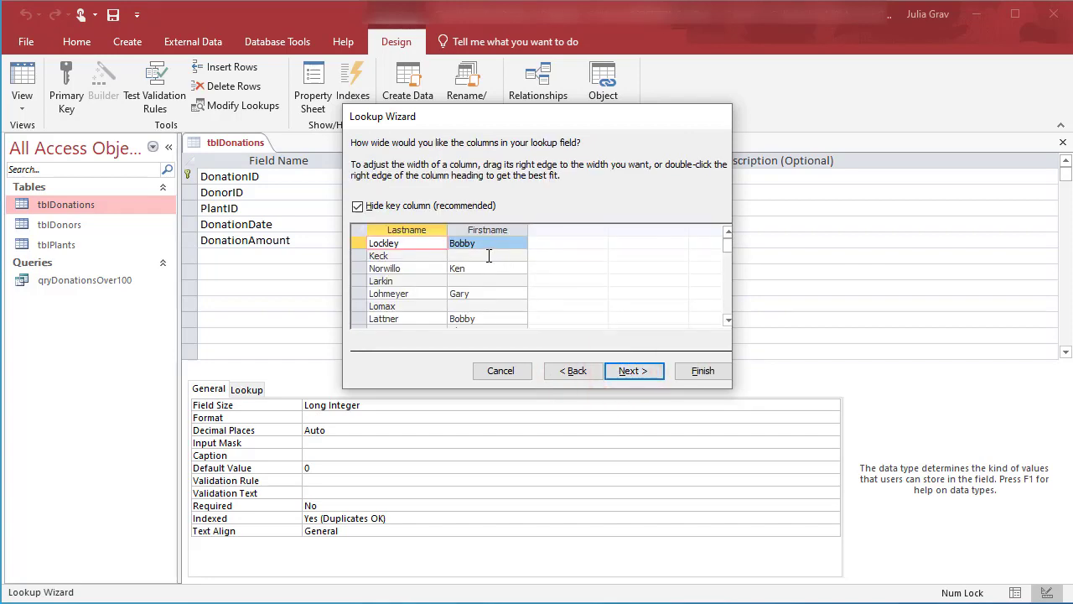
# Finish the DonorID lookup with data integrity enabled and Restrict Delete, saving the table so the relationship can be created.
pyautogui.scroll(-1, 489, 256)
pyautogui.scroll(1, 487, 258)
pyautogui.click(633, 371)
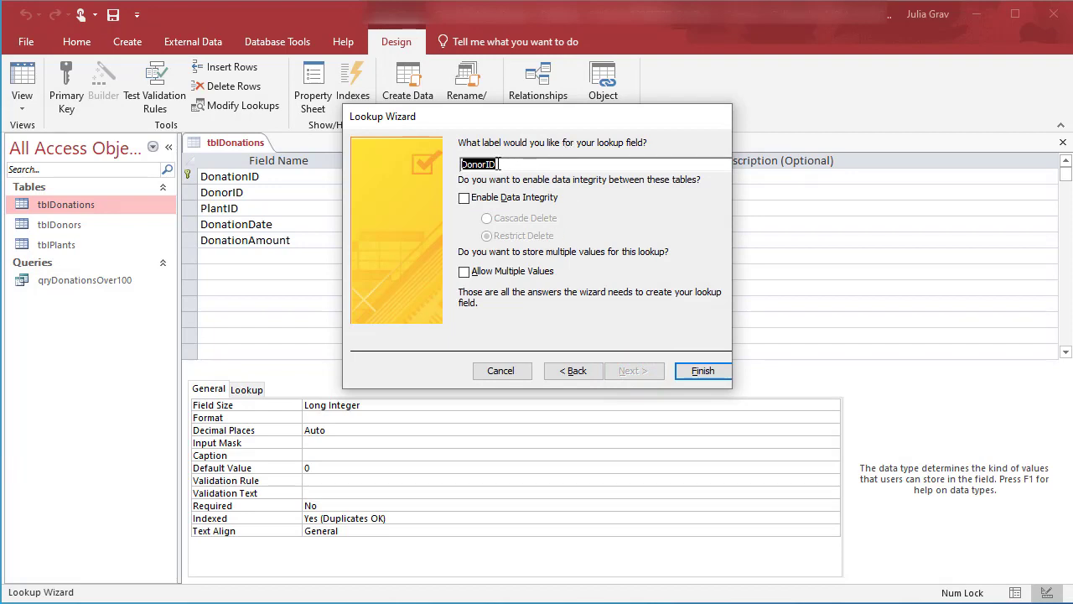
pyautogui.click(492, 199)
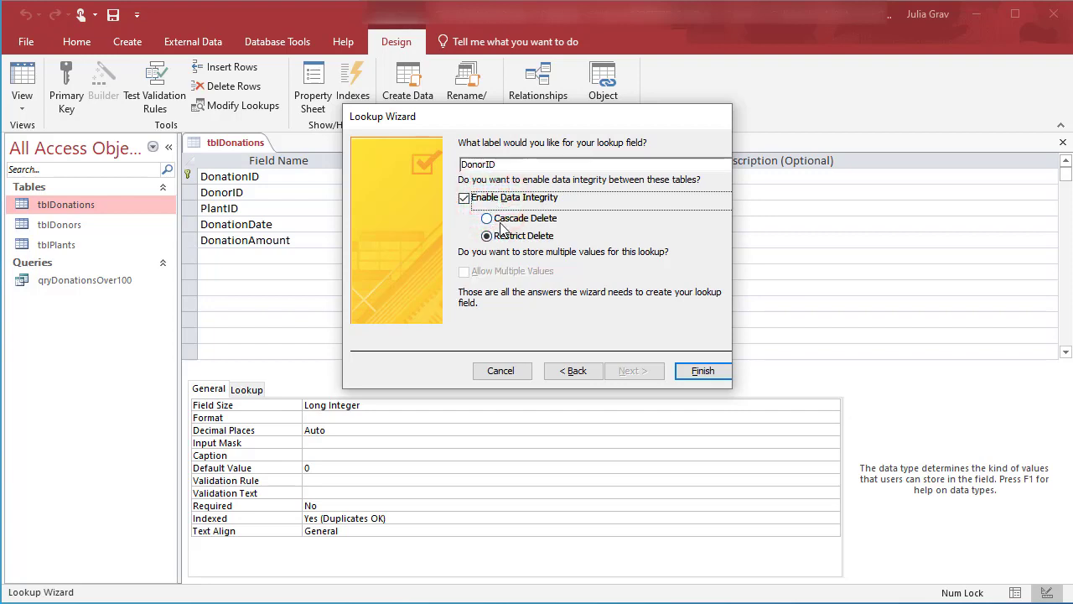
pyautogui.click(702, 372)
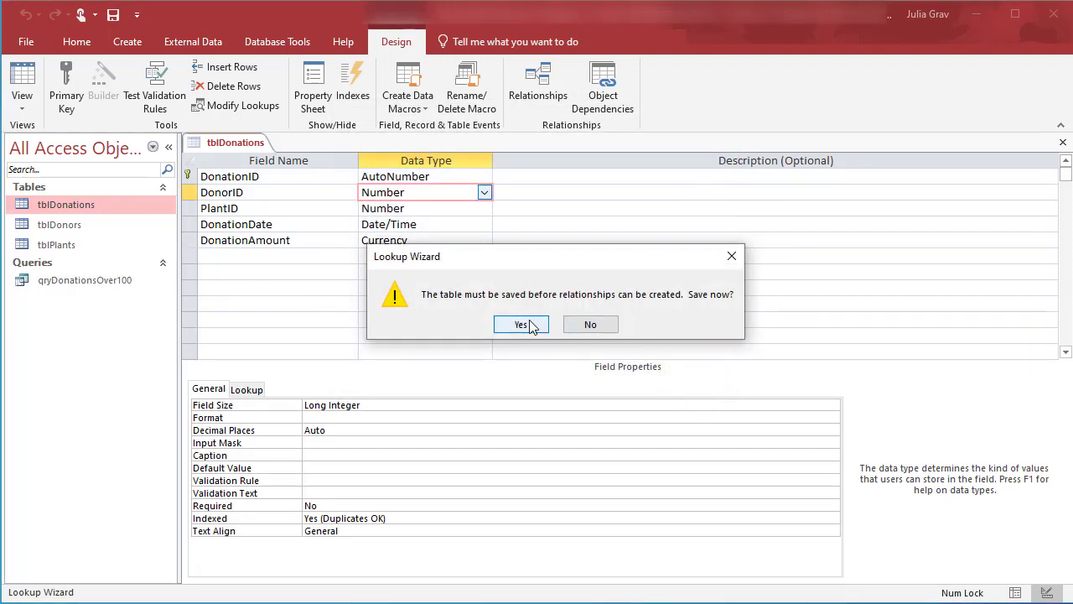
pyautogui.click(523, 324)
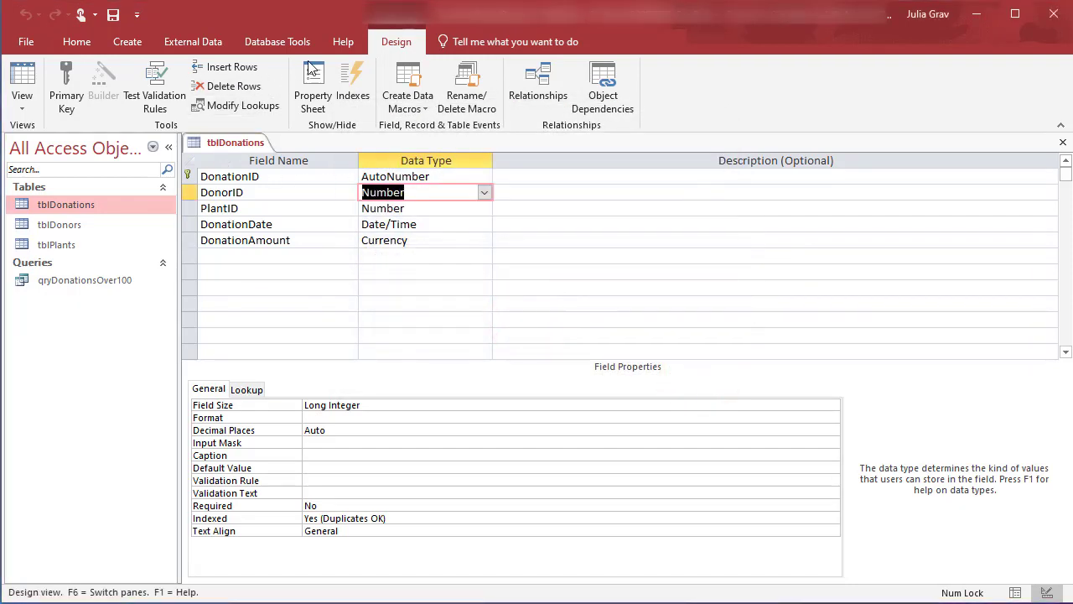
# Review the relationships between tblDonors, tblDonations and tblPlants, and close the relationships view.
pyautogui.click(276, 41)
pyautogui.click(219, 84)
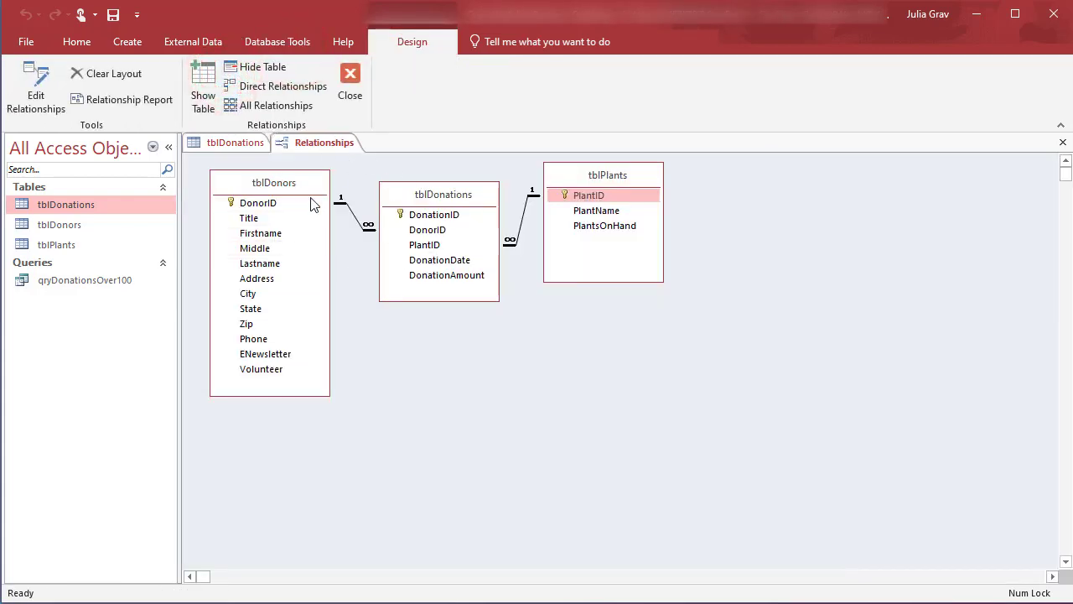
pyautogui.click(349, 83)
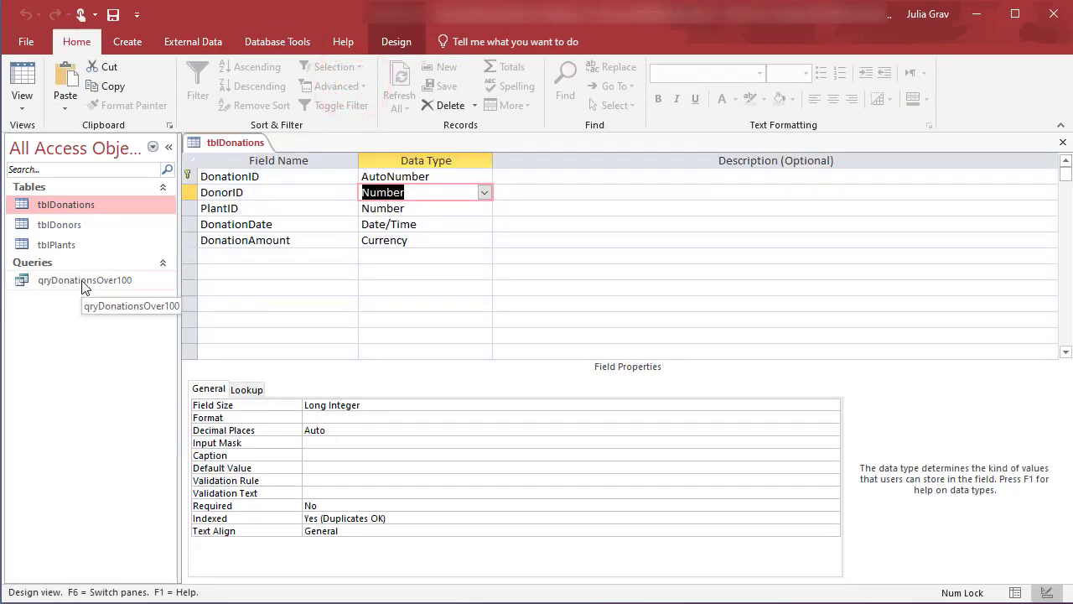
# Close tblDonations, open qryDonationsOver100, and check the donor name list offered in the first record's DonorID field.
pyautogui.rightClick(213, 149)
pyautogui.click(240, 183)
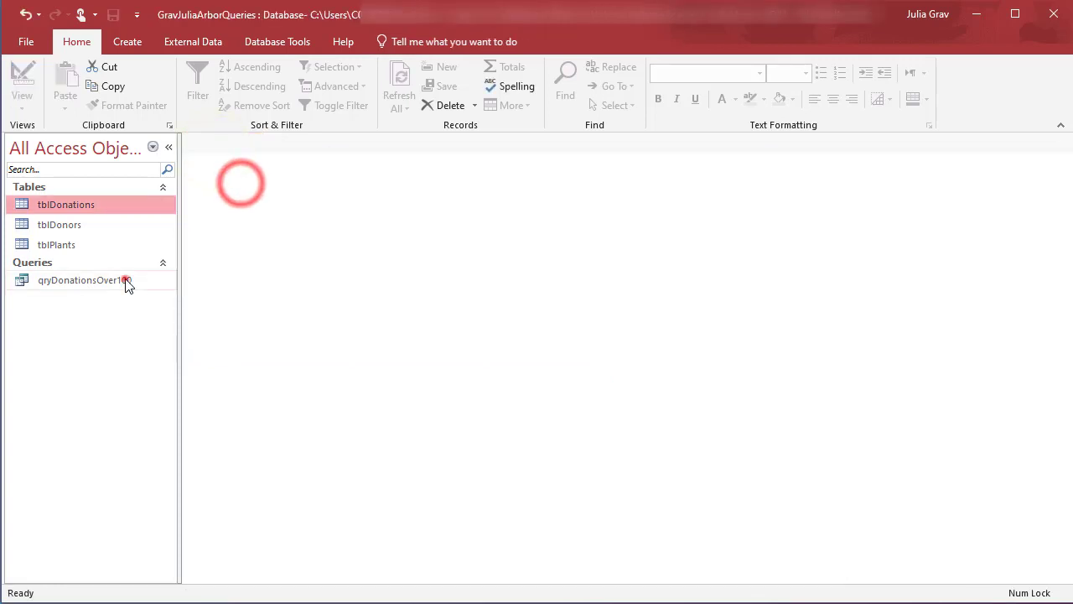
pyautogui.doubleClick(125, 282)
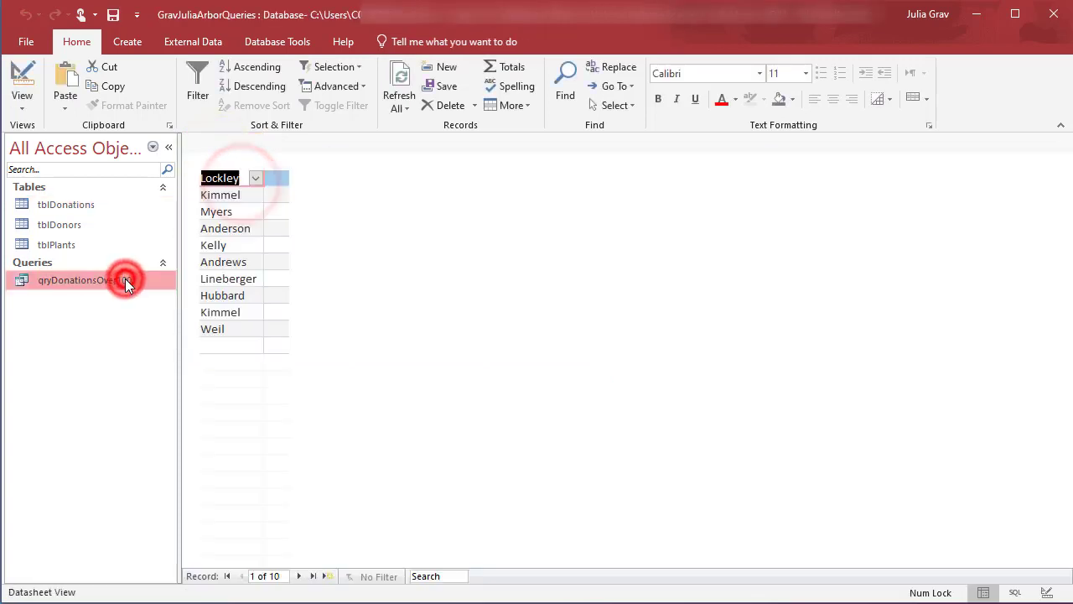
pyautogui.click(255, 179)
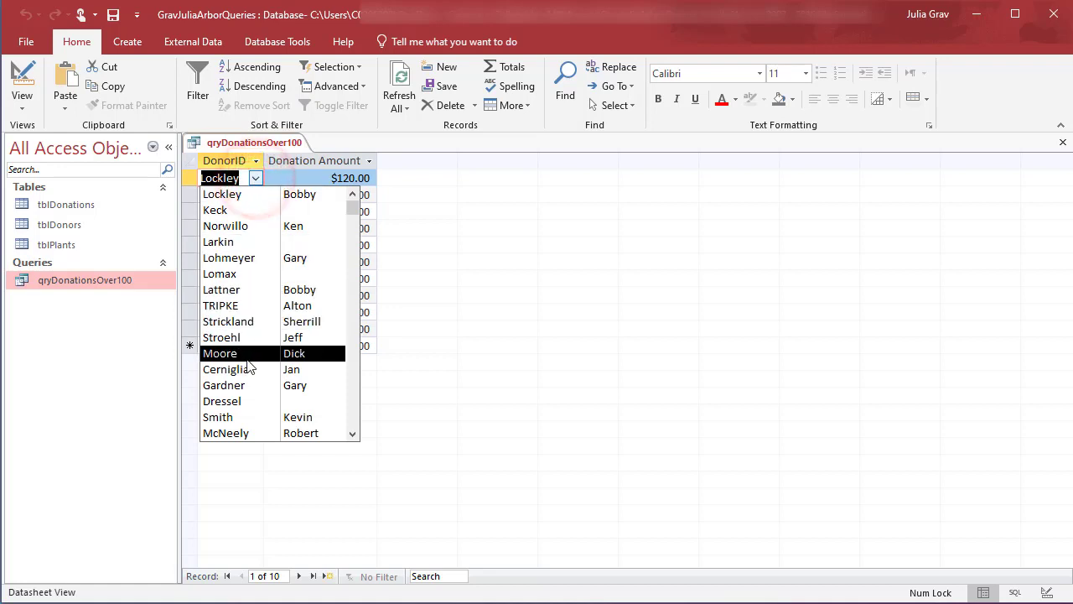
pyautogui.click(255, 179)
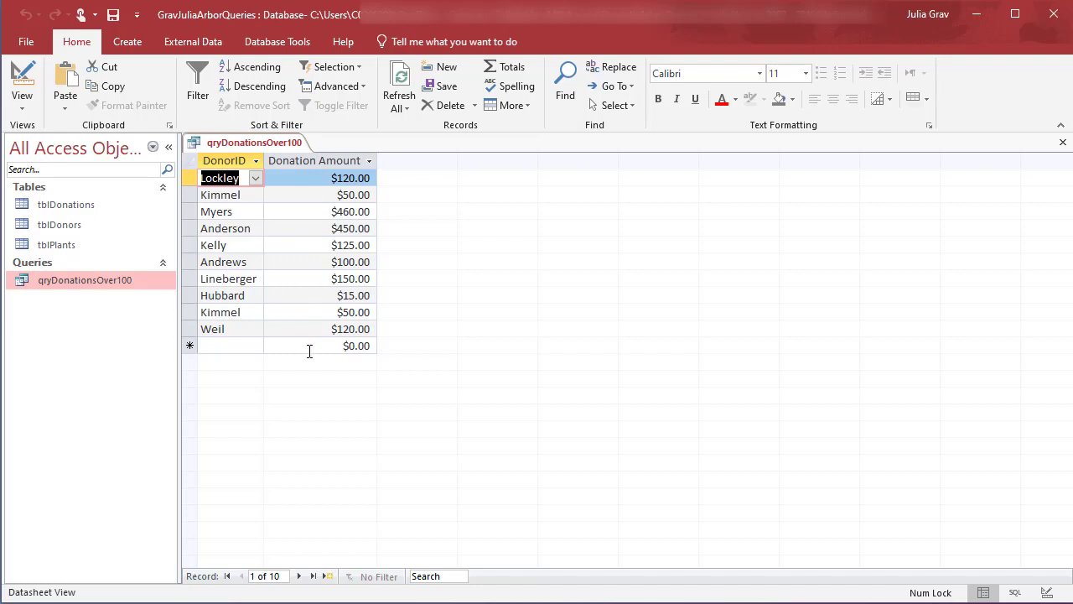
# Add the criterion >=100 to DonationAmount in the design of qryDonationsOver100 and run the query.
pyautogui.rightClick(281, 148)
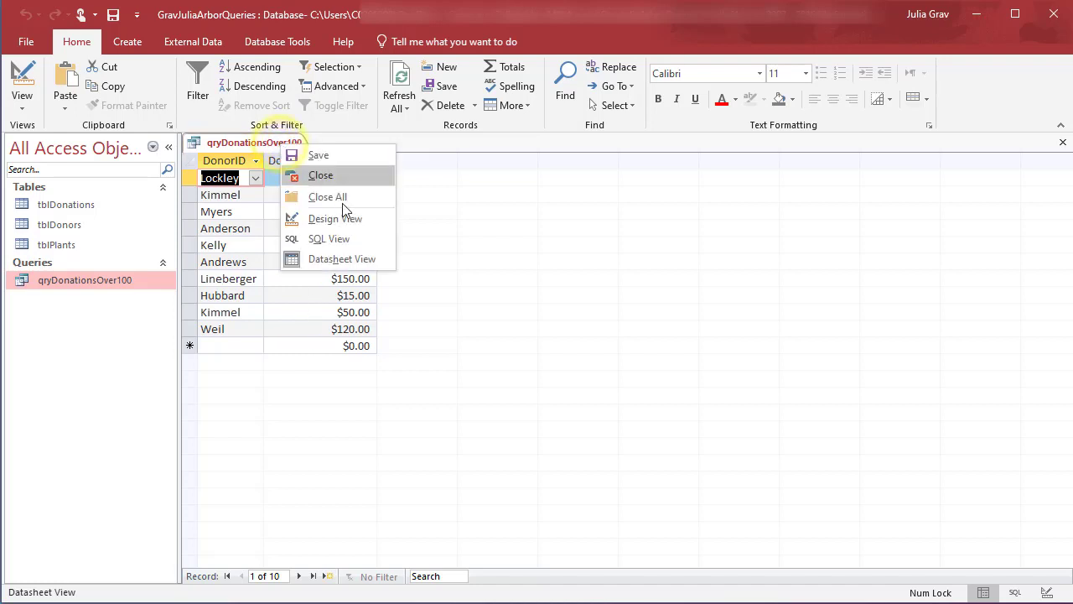
pyautogui.click(352, 218)
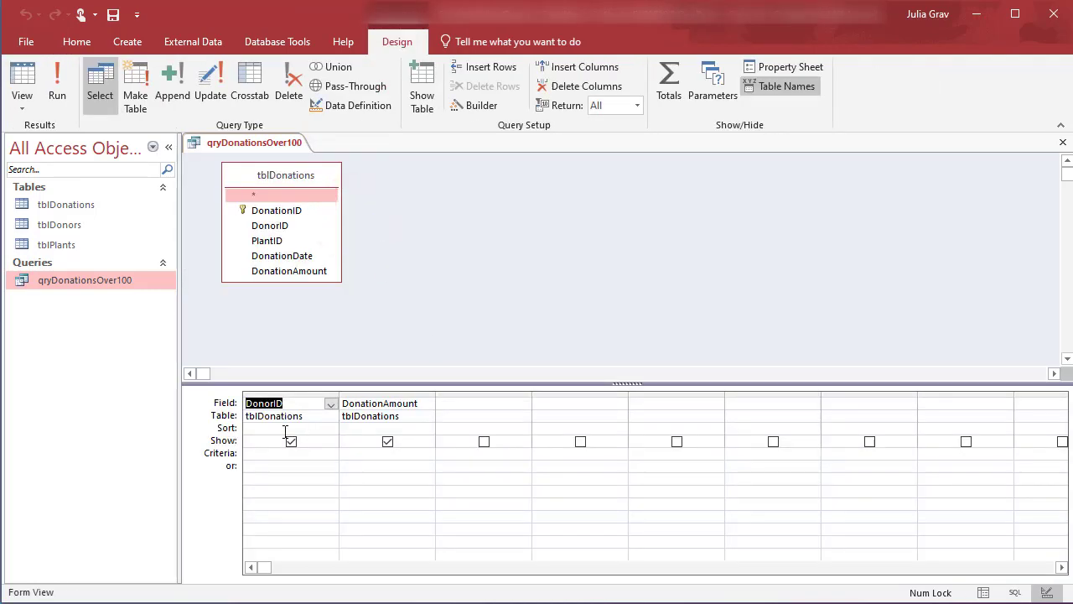
pyautogui.click(355, 455)
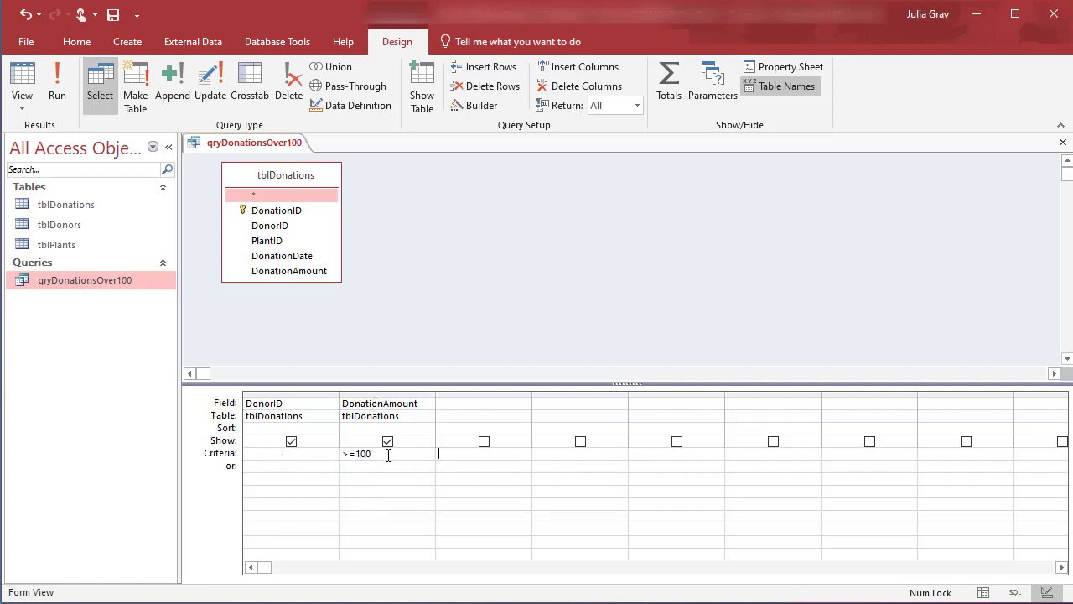
pyautogui.click(56, 96)
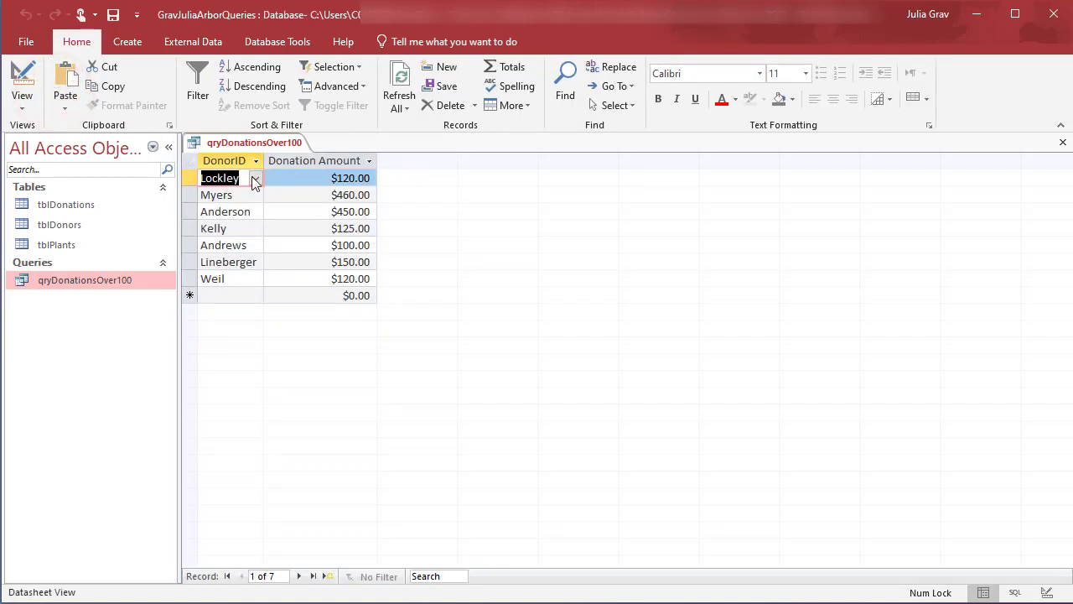
# Look at the sort and filter options of the Donation Amount column and the query's view choices without applying any.
pyautogui.click(368, 162)
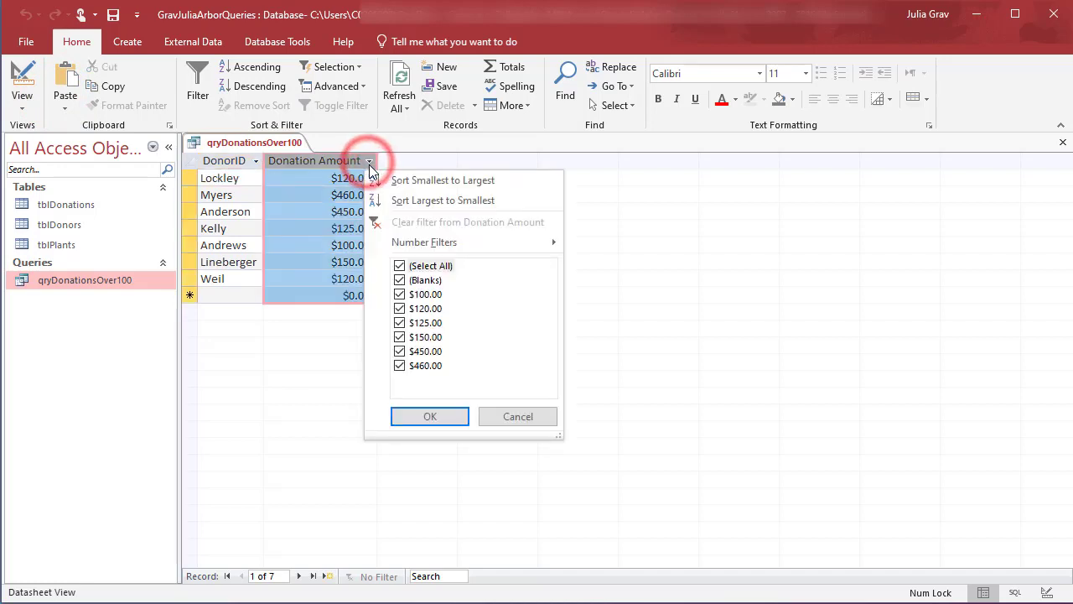
pyautogui.moveTo(417, 247)
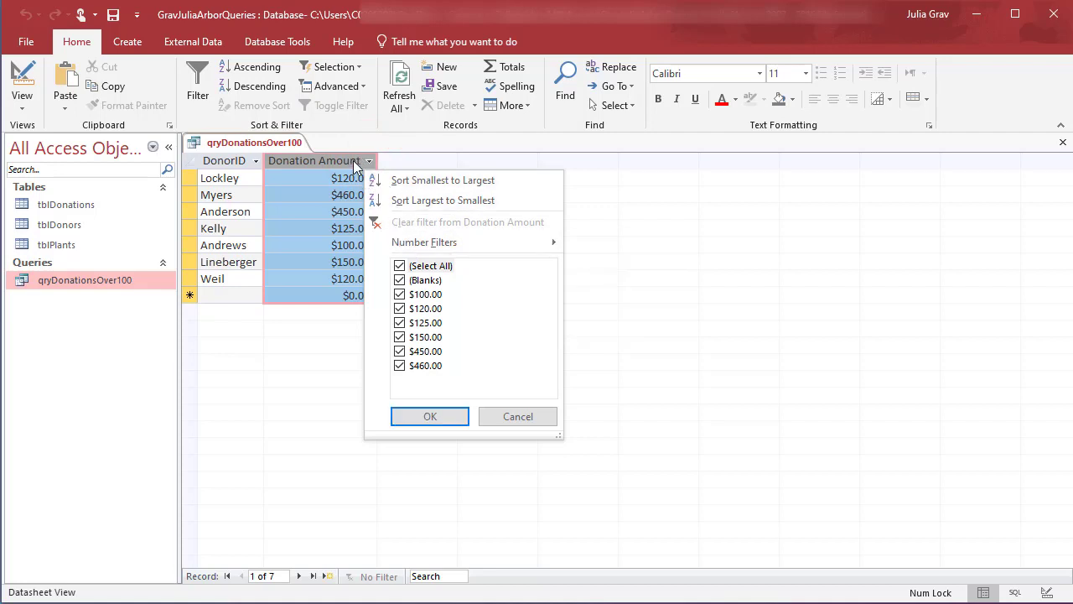
pyautogui.rightClick(285, 144)
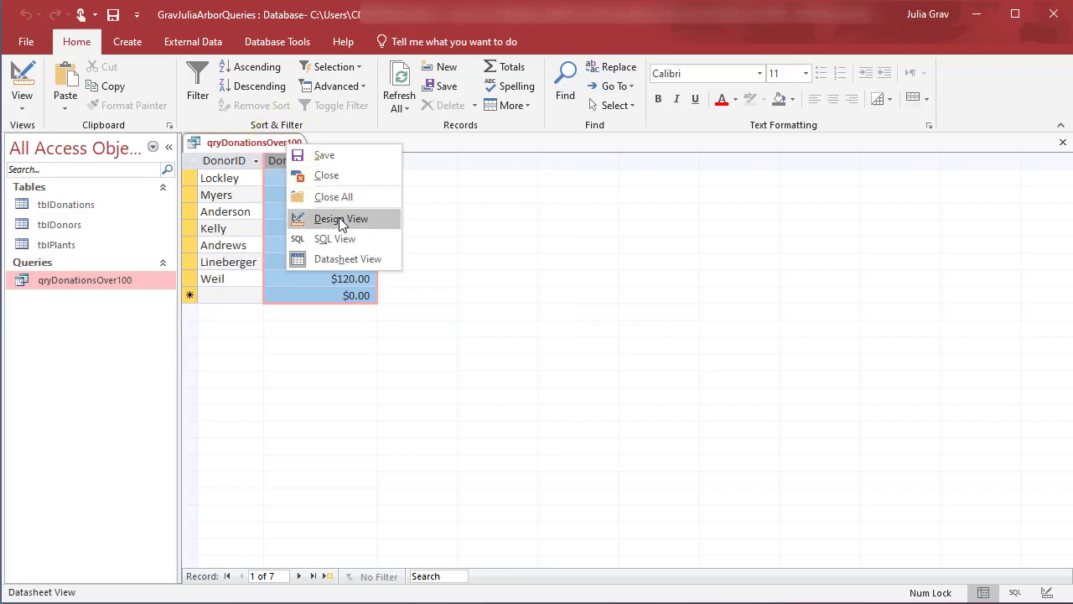
pyautogui.click(238, 144)
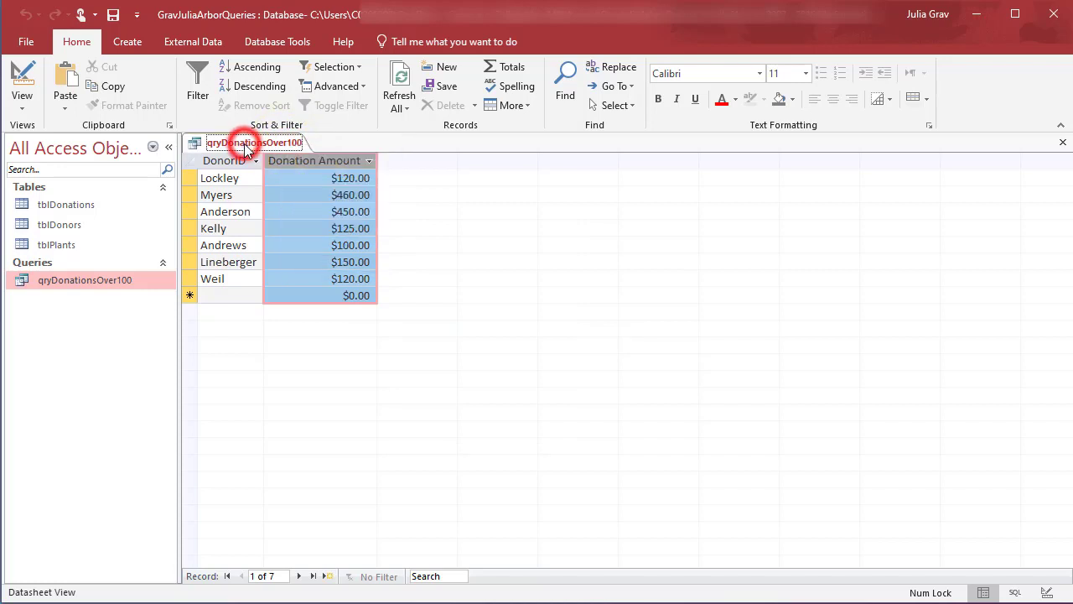